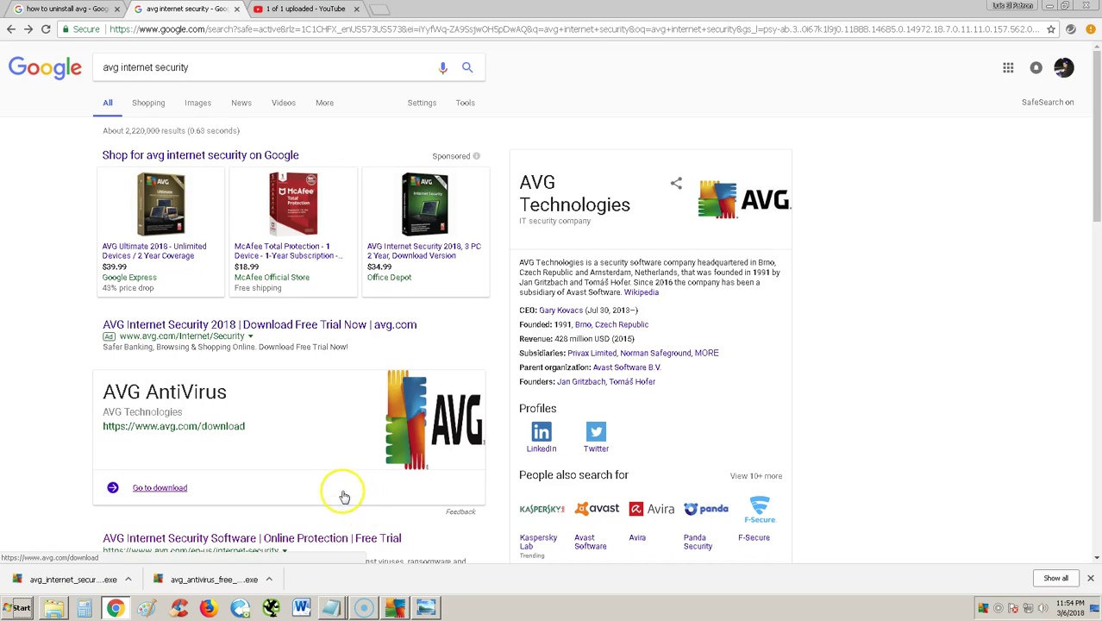
Open the "AVG Internet Security Software | Online Protection | Free Trial" page from the Google search results
click(217, 66)
triple_click(218, 67)
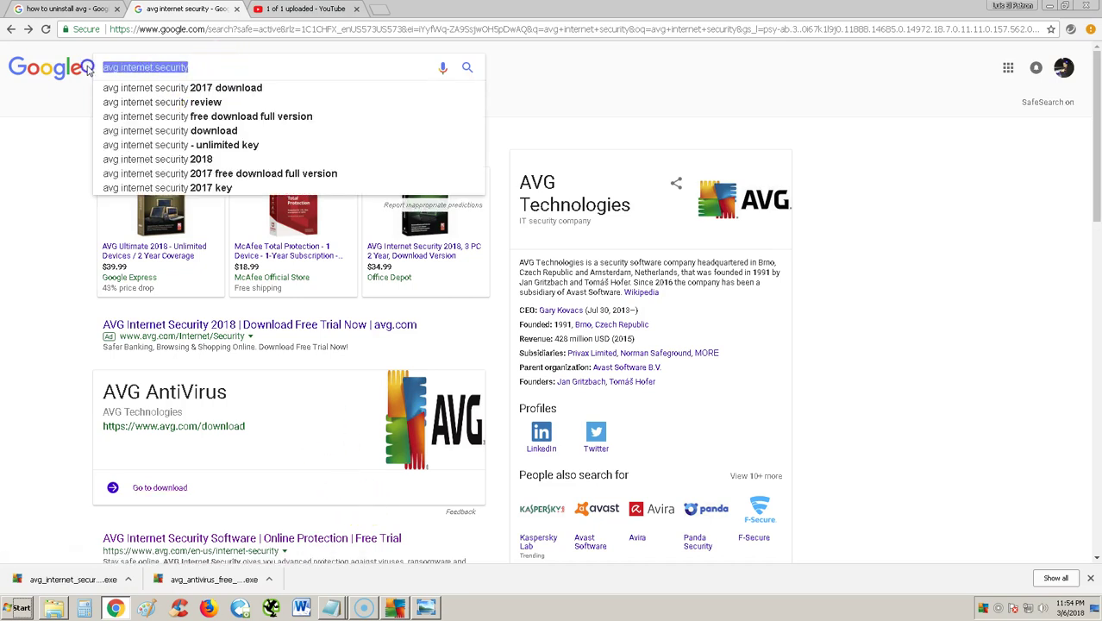
click(274, 68)
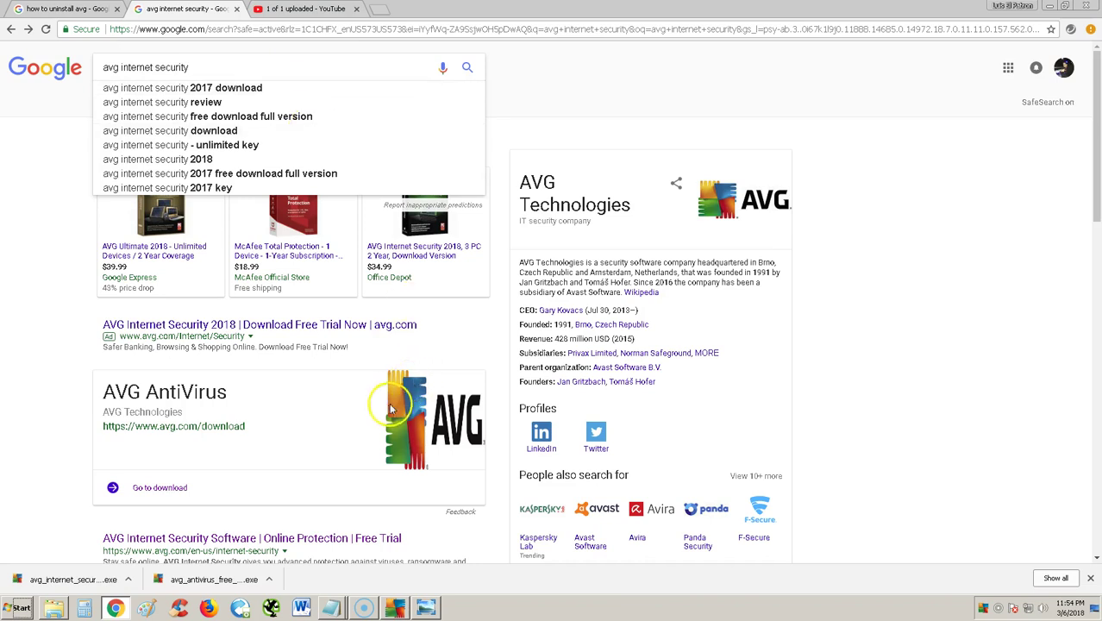
scroll(388, 403, down, 1)
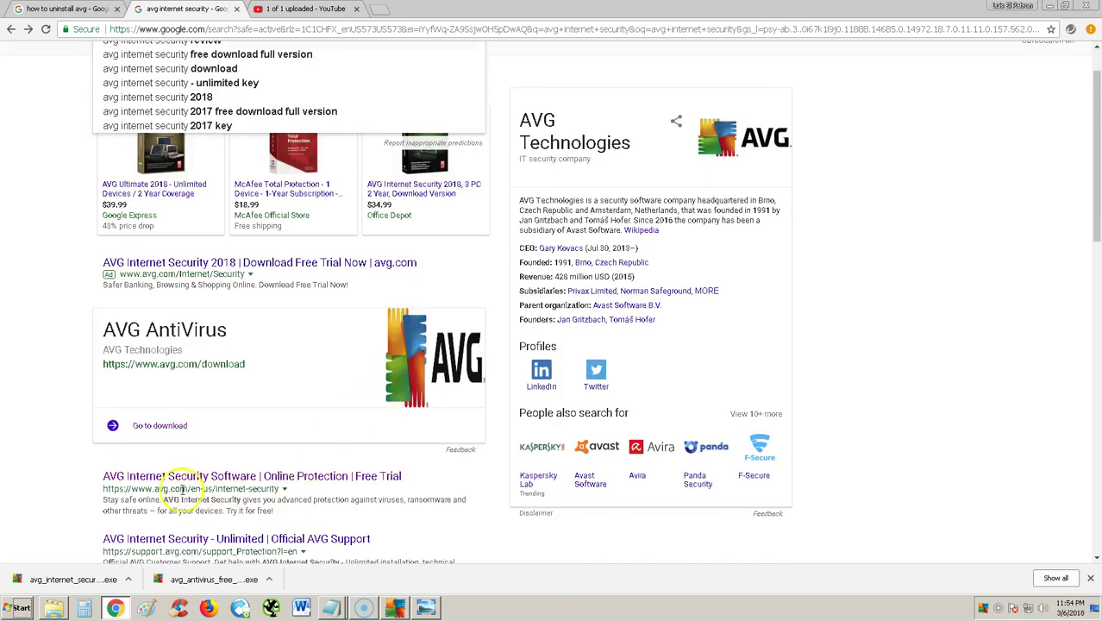
drag(110, 483, 307, 488)
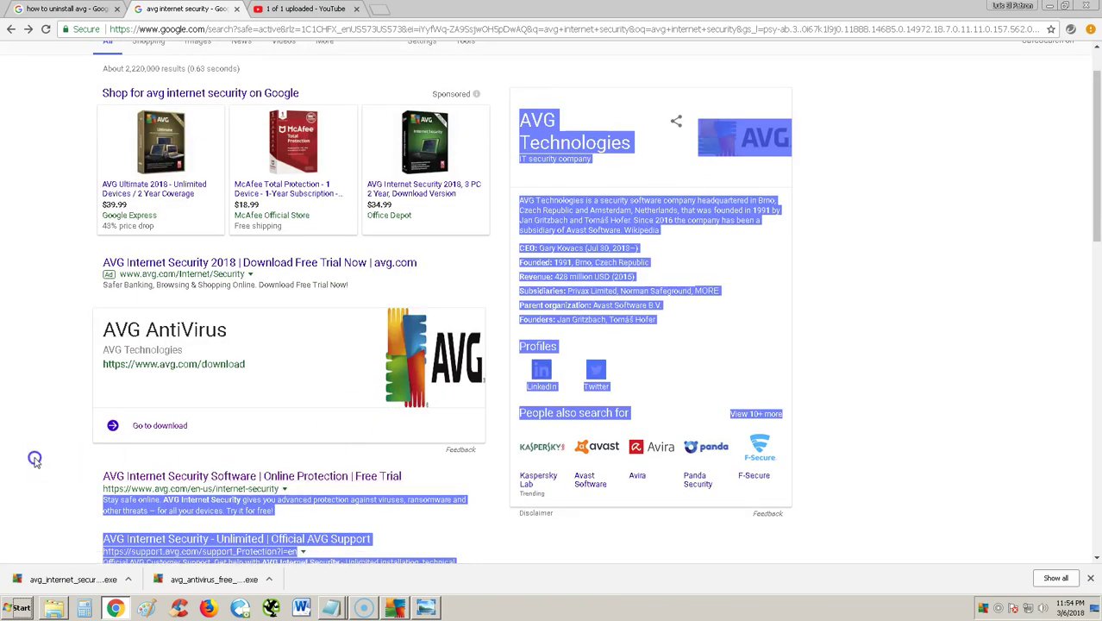
click(99, 475)
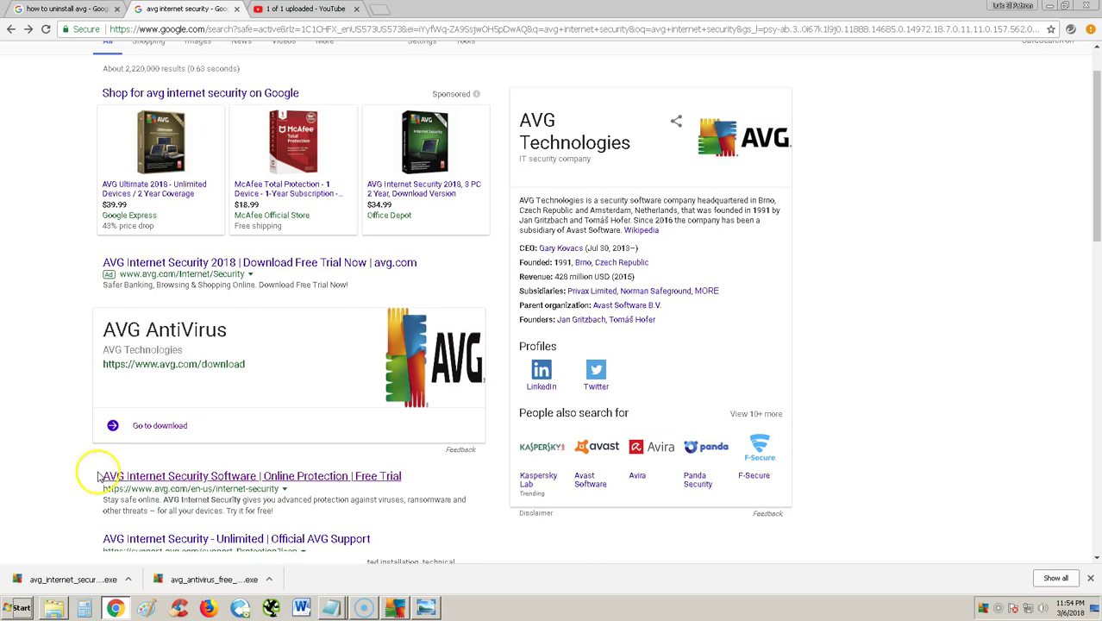
click(287, 479)
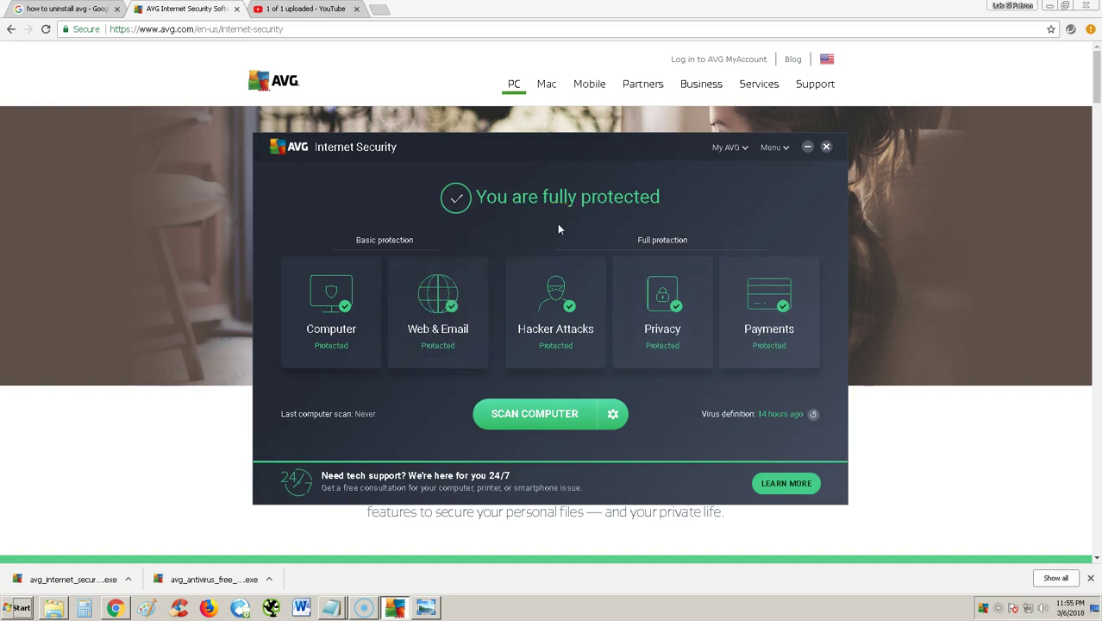
Reposition the AVG Internet Security program window slightly and bring it back up over the web page
drag(510, 145, 502, 152)
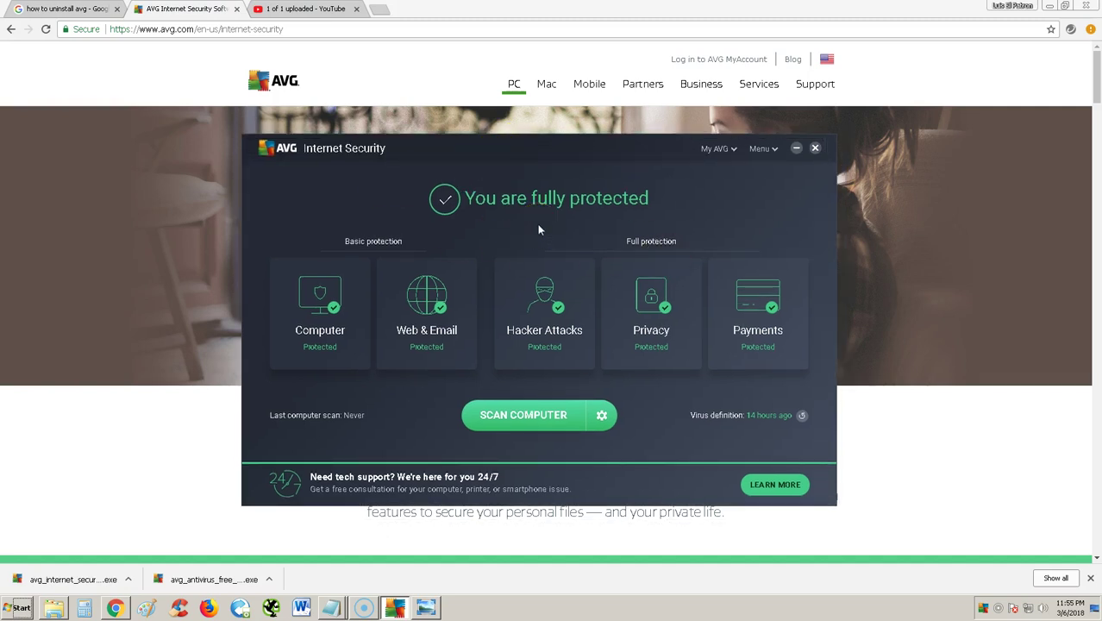
click(585, 231)
key(alt+F4)
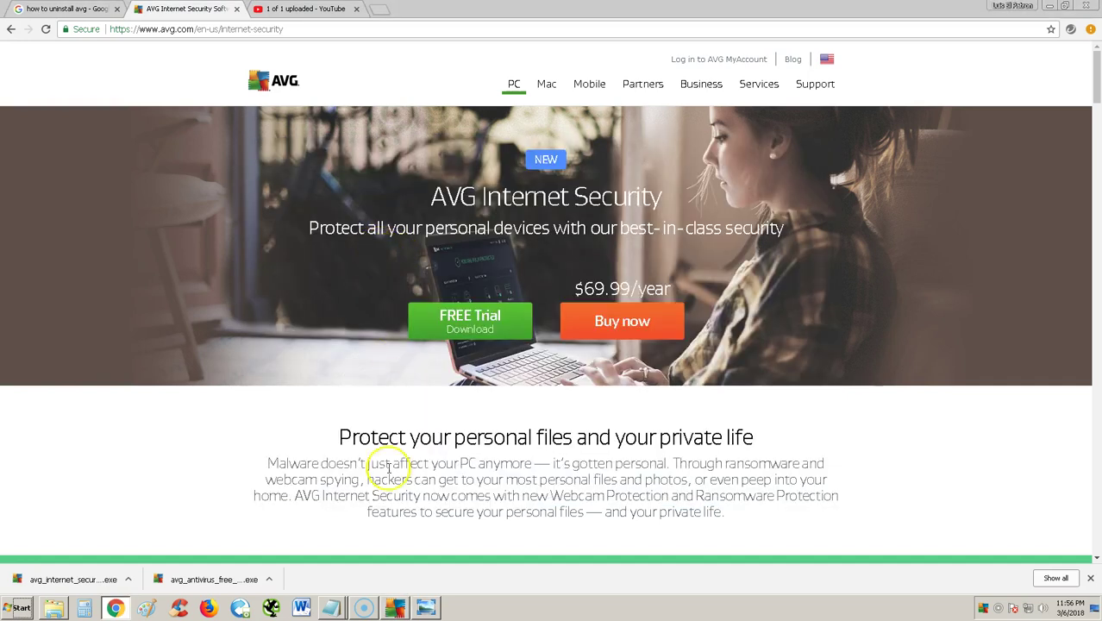
click(394, 608)
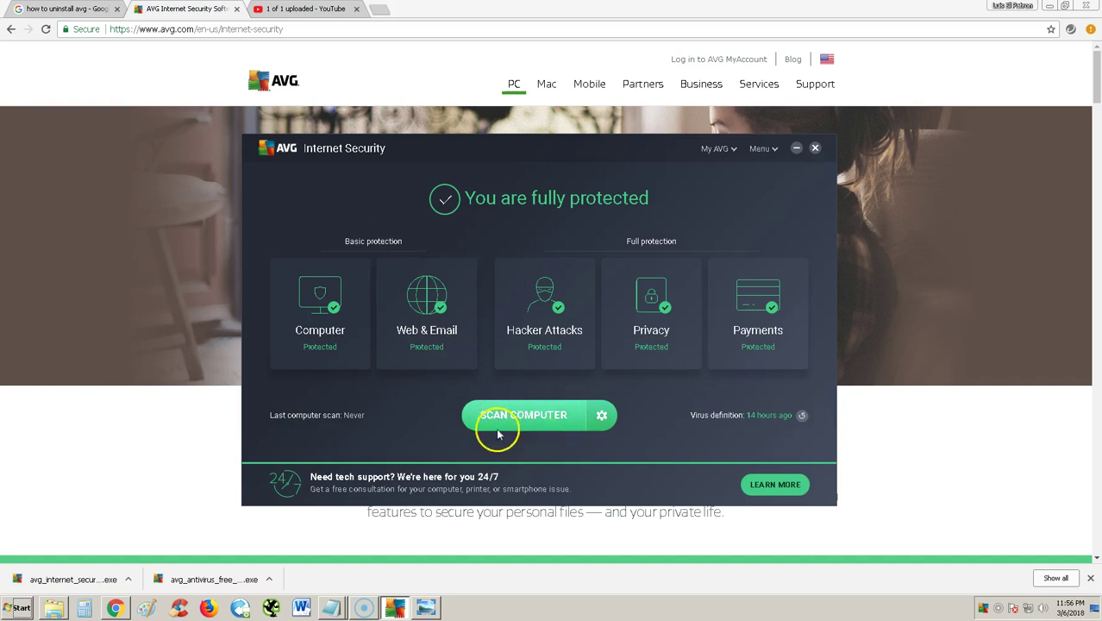
Run a full computer scan and continue past the browser add-ons stage to the remaining scan results
click(518, 416)
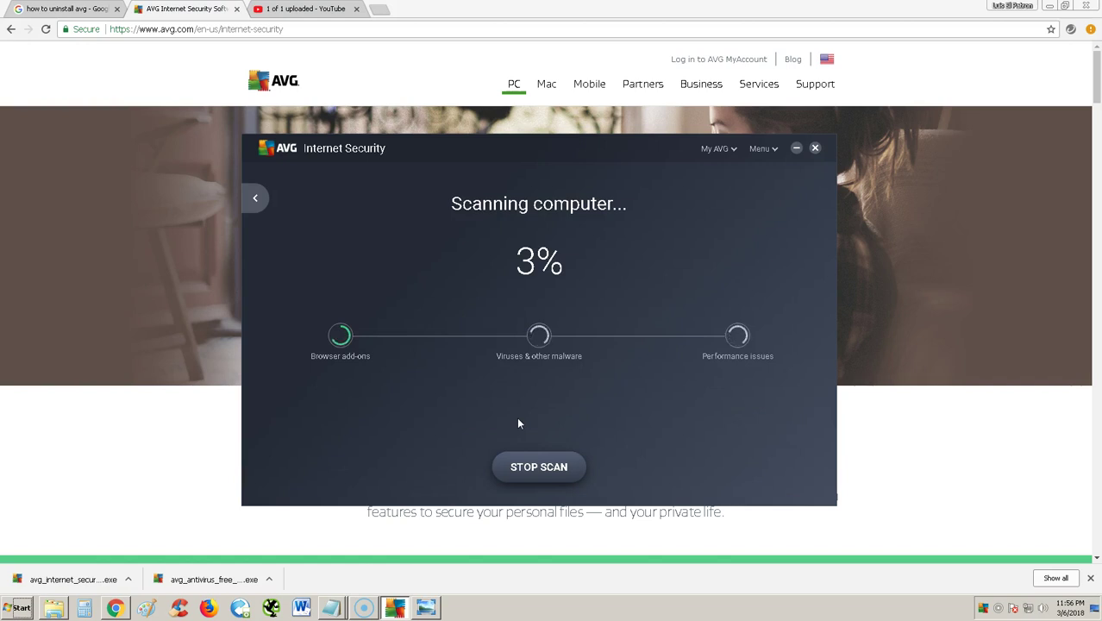
click(498, 412)
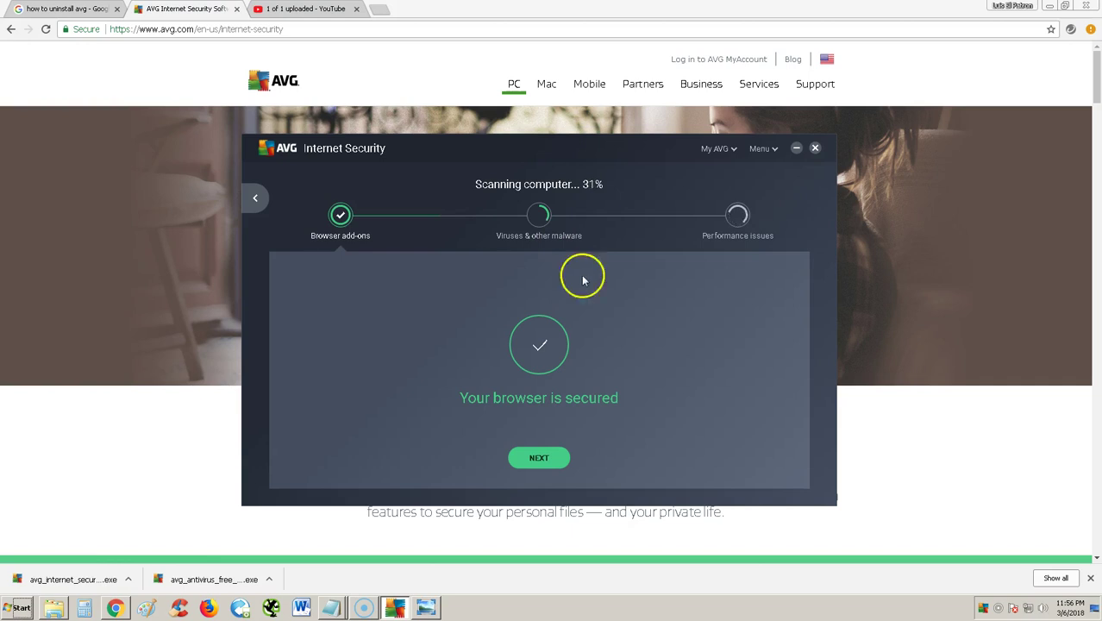
click(538, 455)
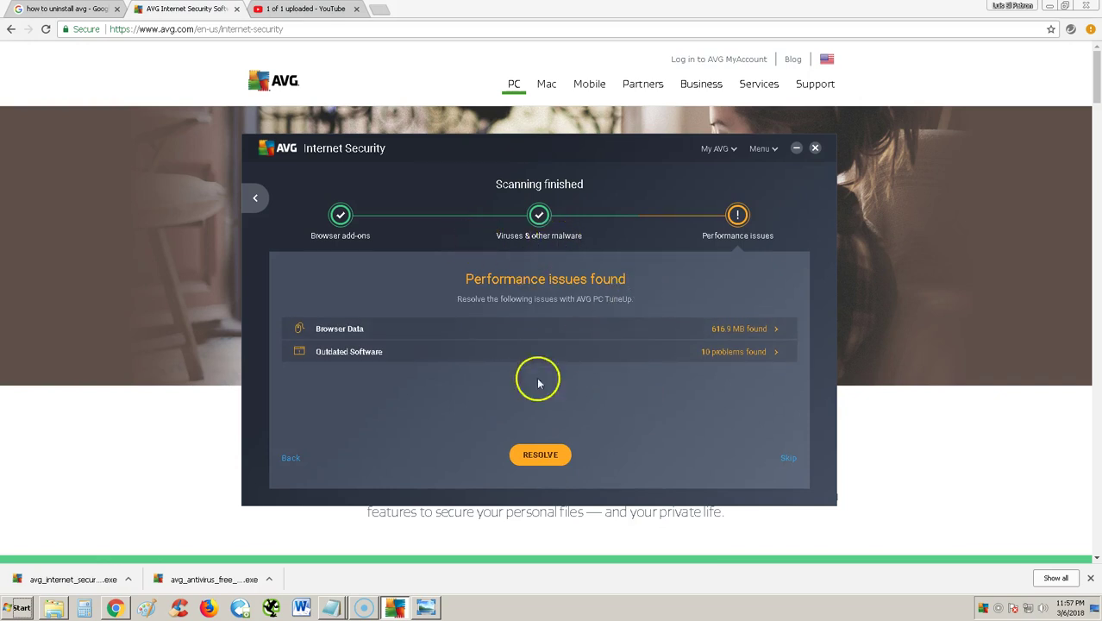
Review the Browser Data details under performance issues, and exit the scan results while ignoring the unresolved issues
click(413, 325)
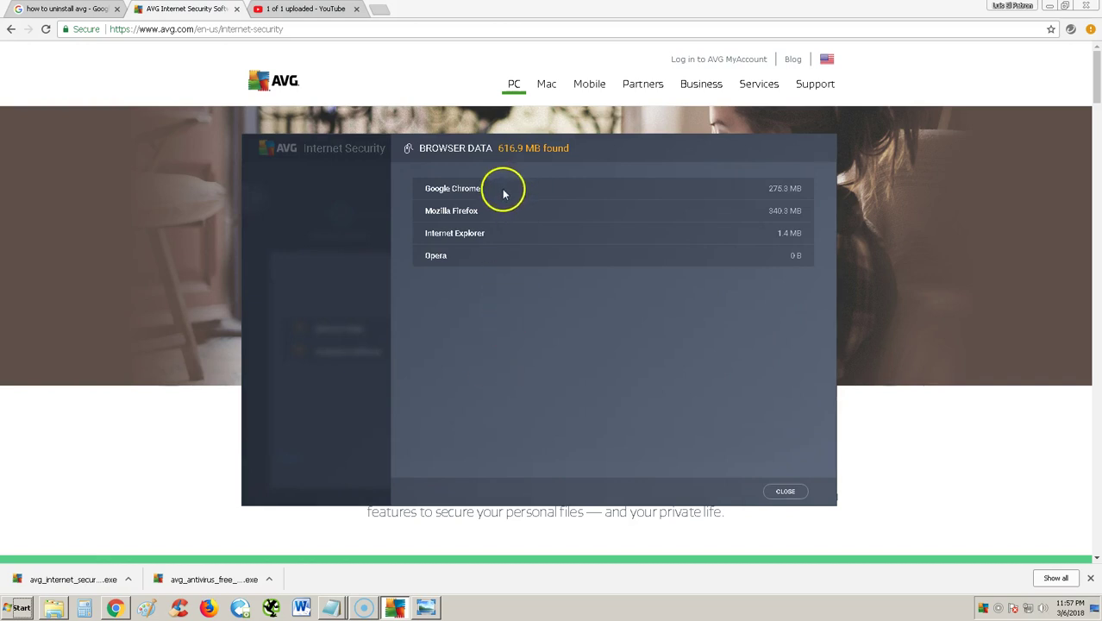
click(800, 497)
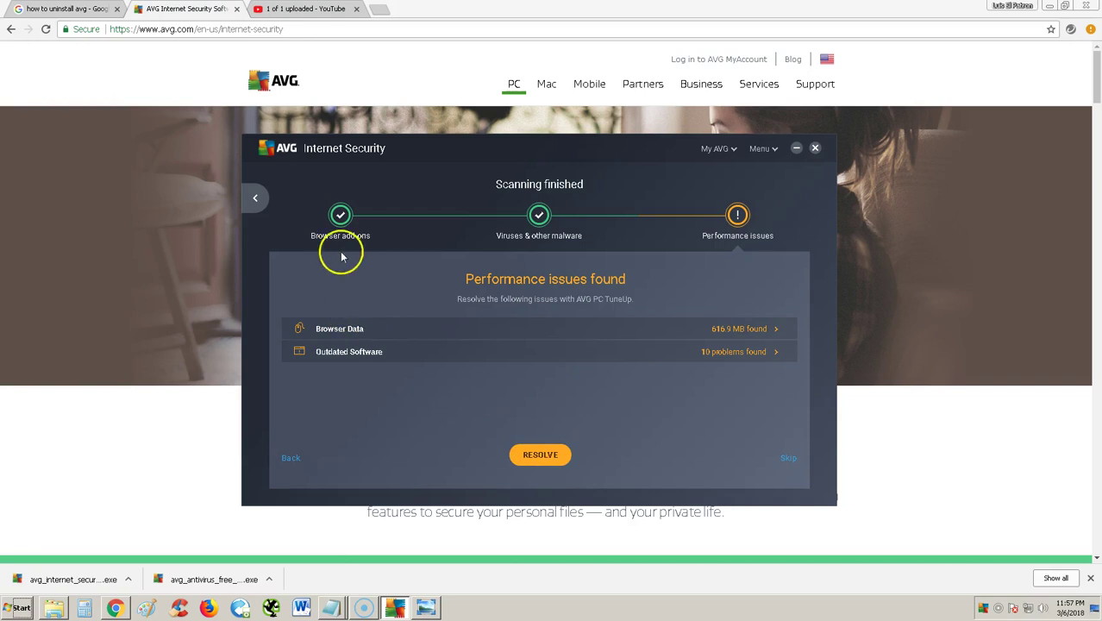
click(259, 199)
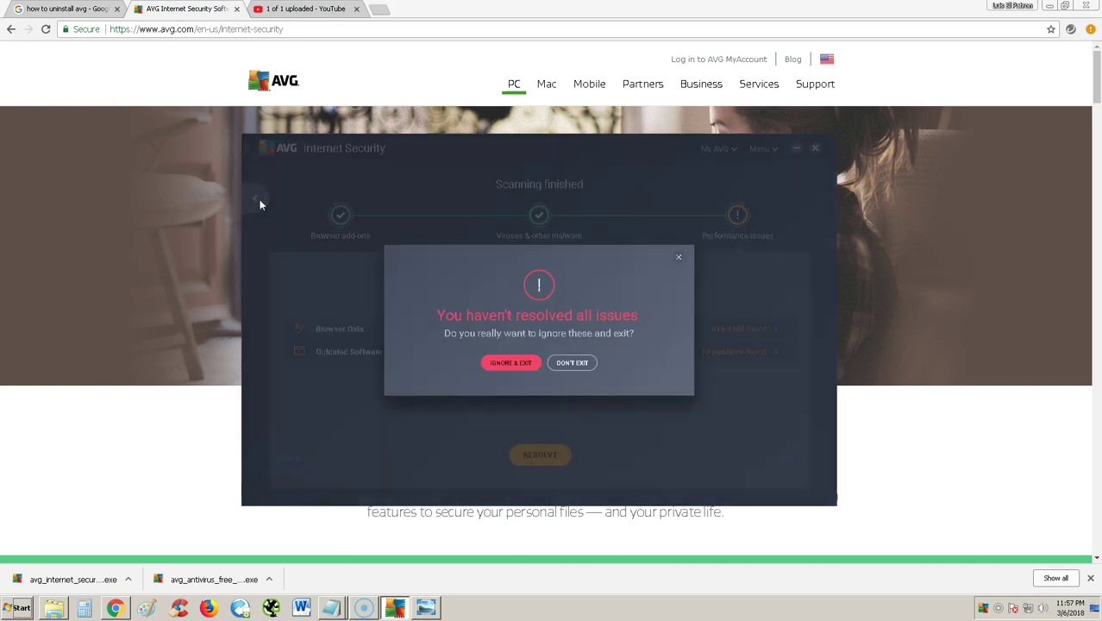
click(510, 363)
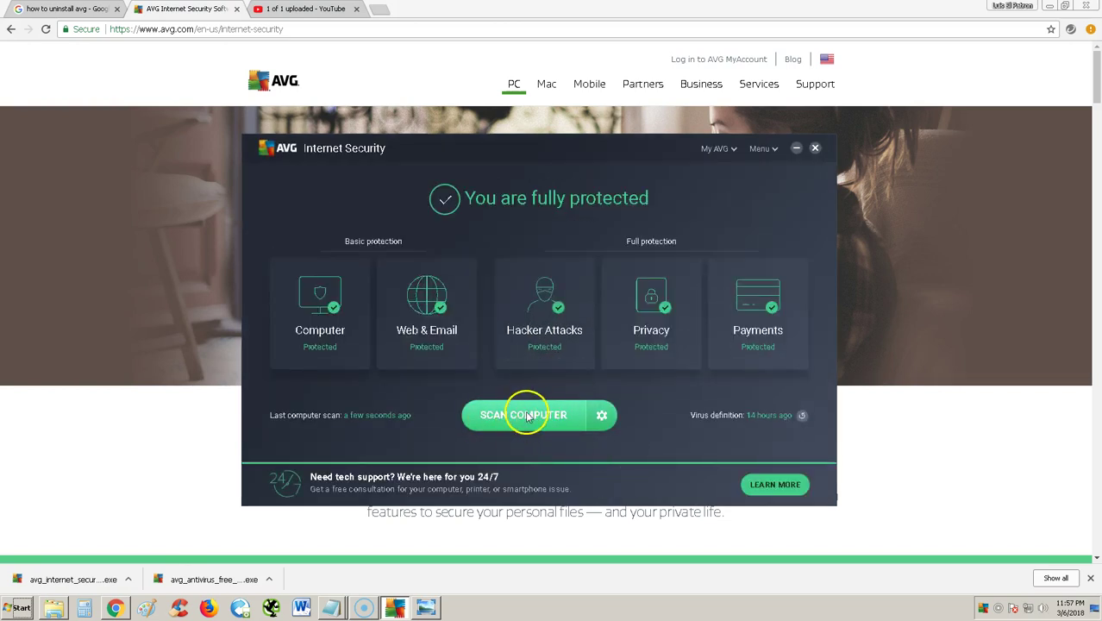
Start a Deep Scan from the other scan types, stop it early and close its summary
click(606, 423)
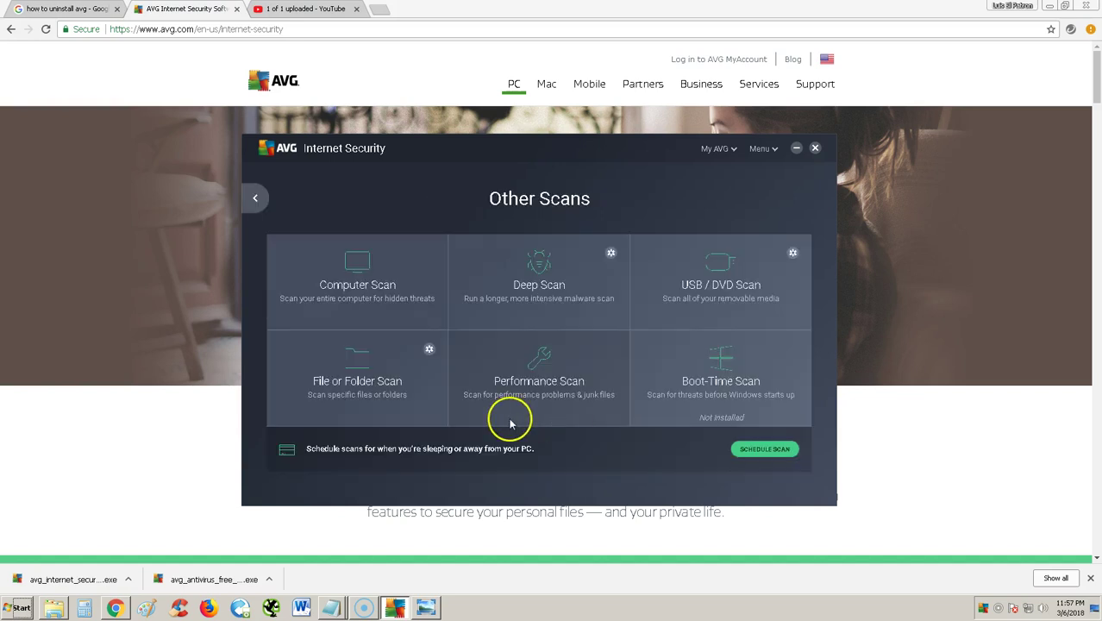
click(568, 304)
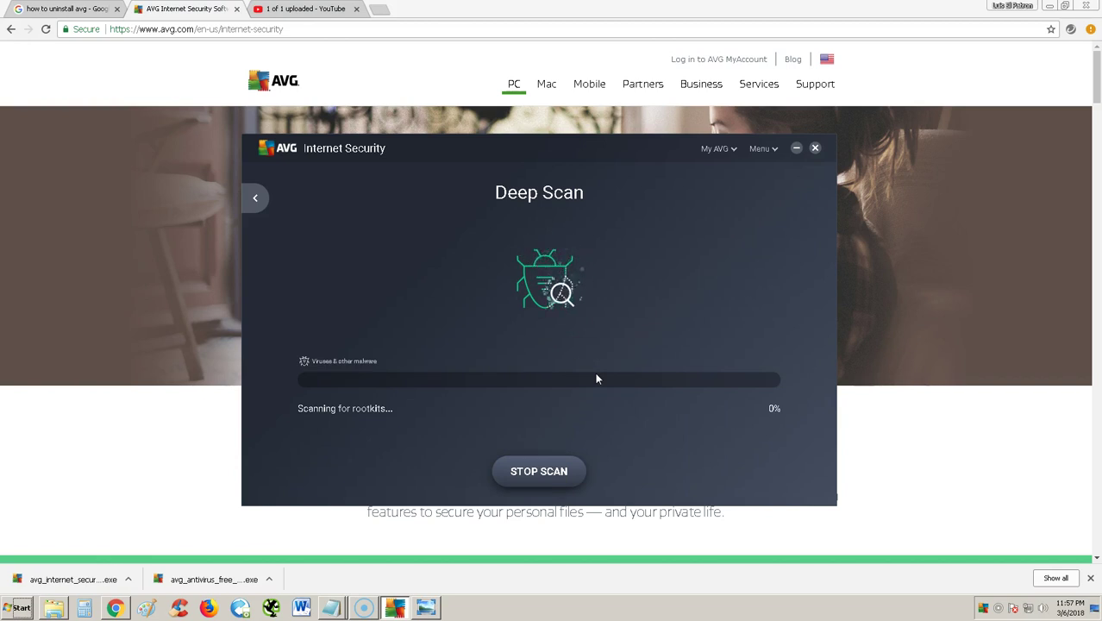
click(591, 332)
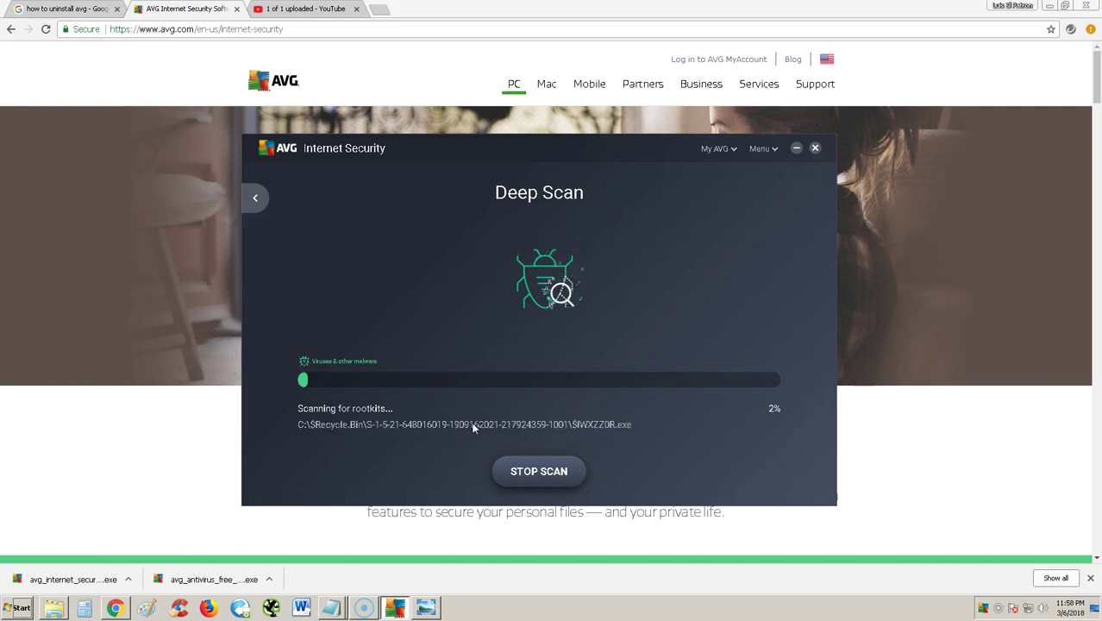
click(255, 198)
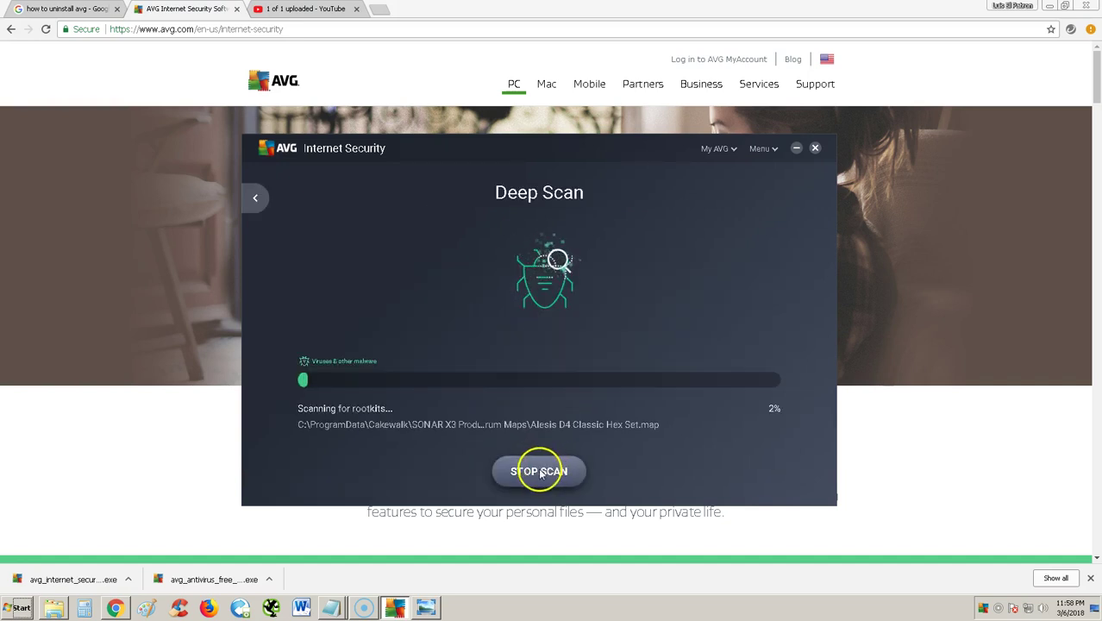
click(540, 472)
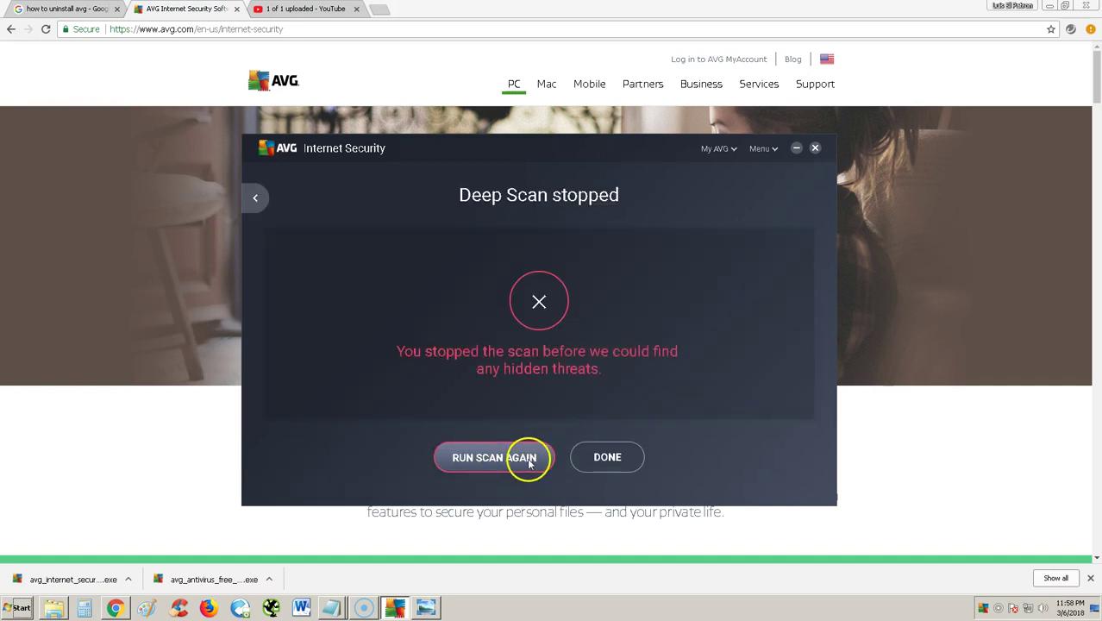
click(605, 454)
Browse the drives and folders selectable for a File or Folder Scan, and cancel without choosing any area
click(606, 413)
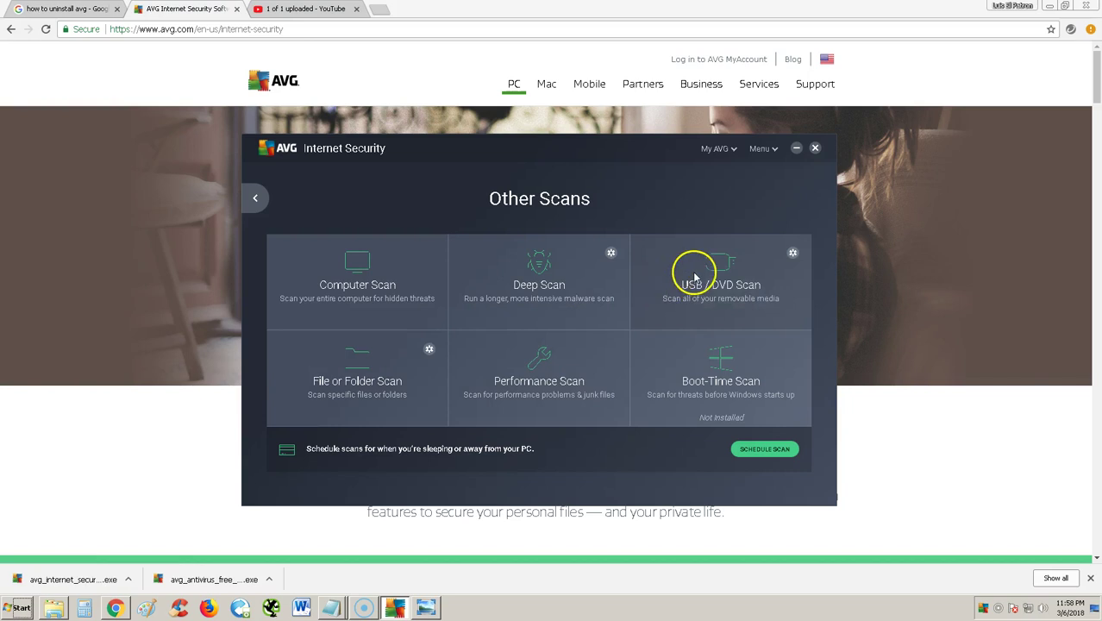
click(734, 303)
click(361, 389)
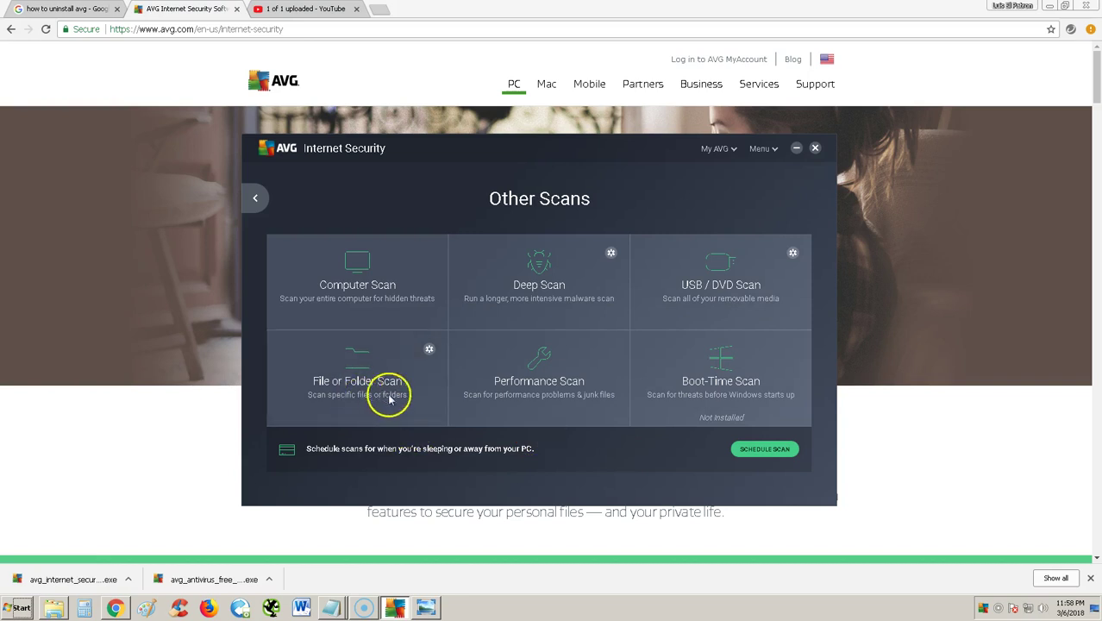
click(442, 200)
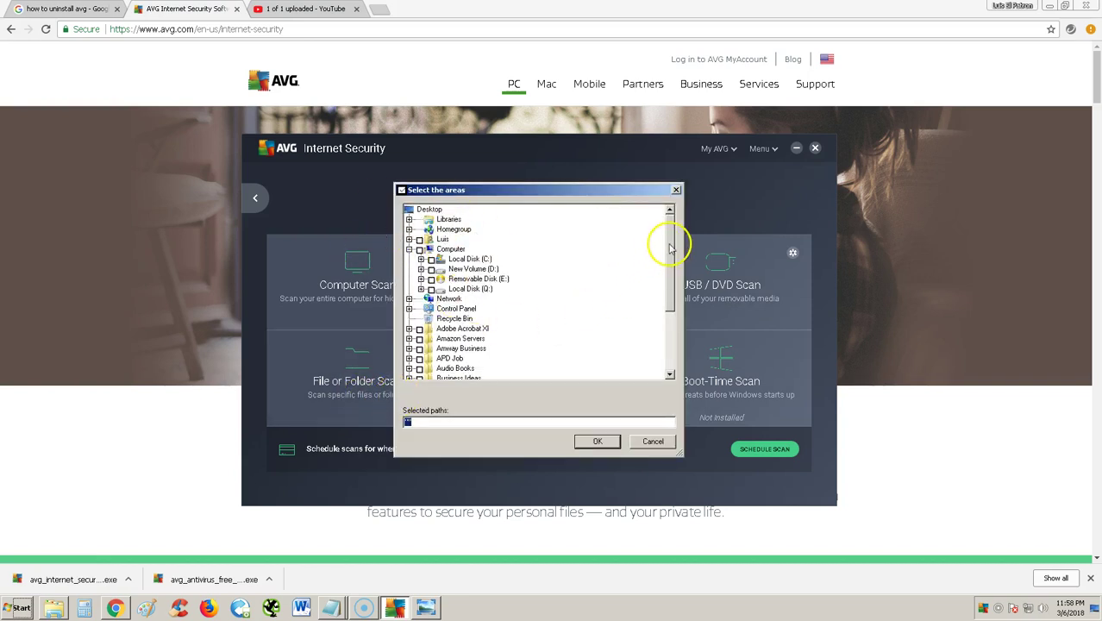
drag(669, 243, 667, 268)
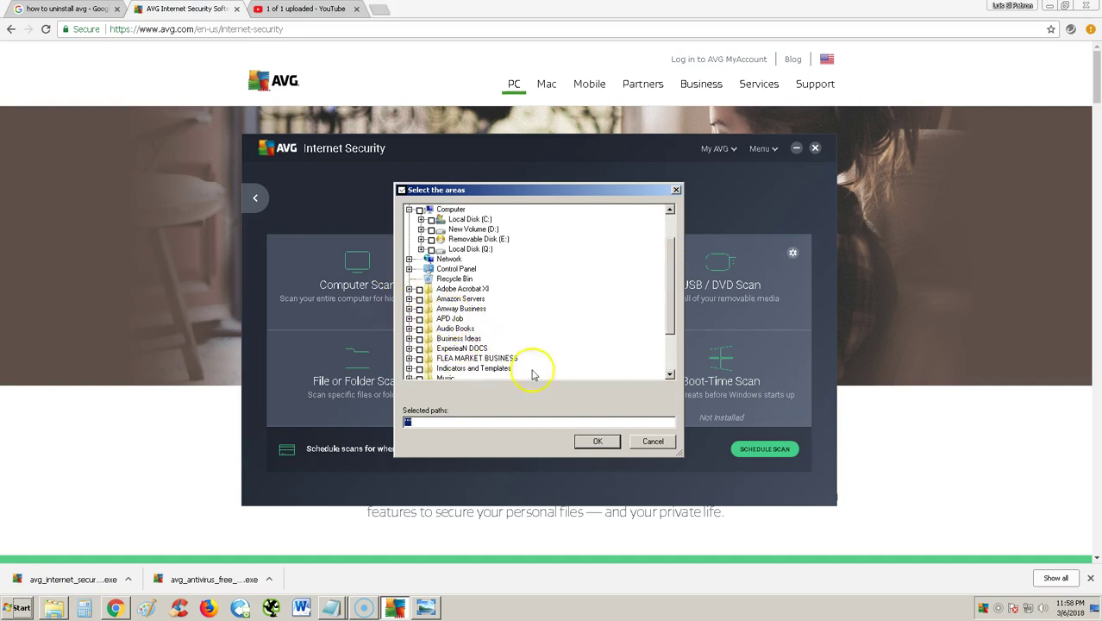
click(652, 441)
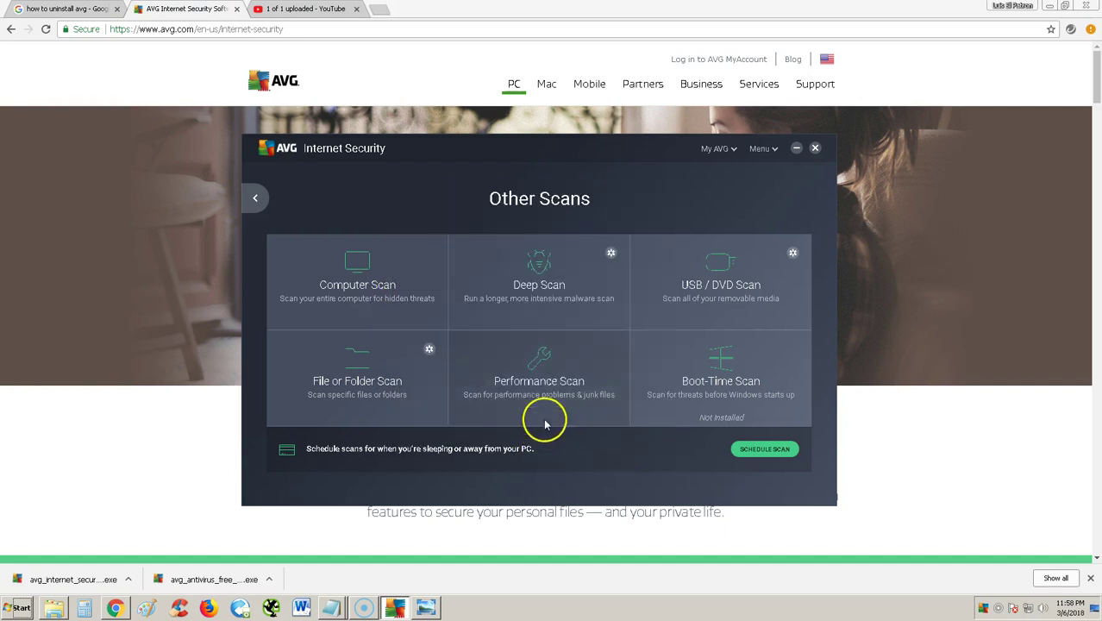
Run a Performance Scan for performance problems and junk files
click(529, 377)
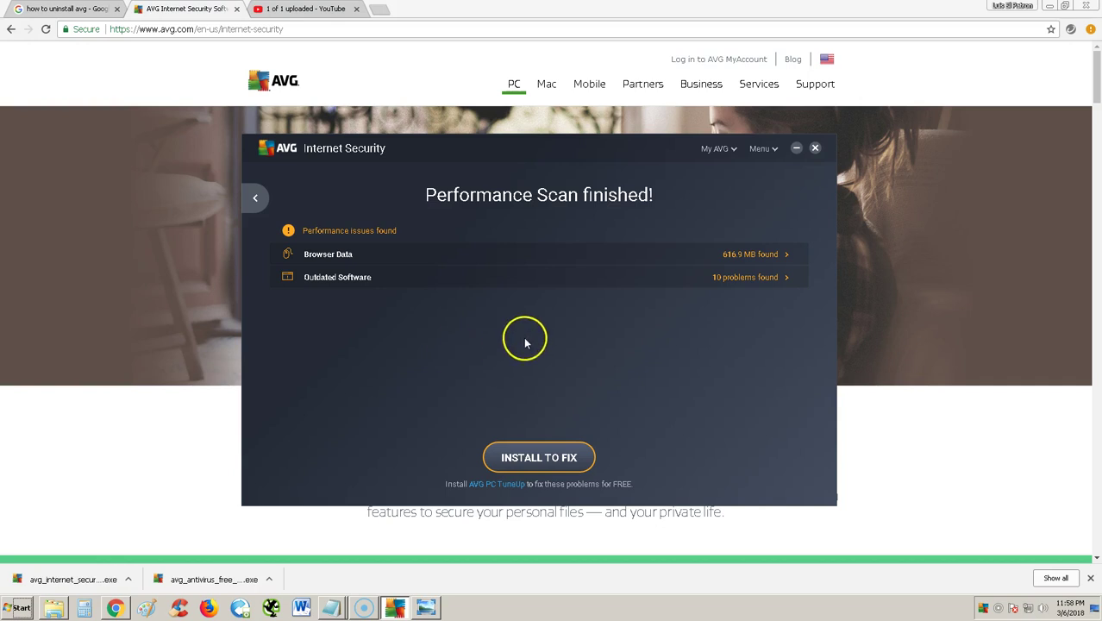
mouse_move(325, 263)
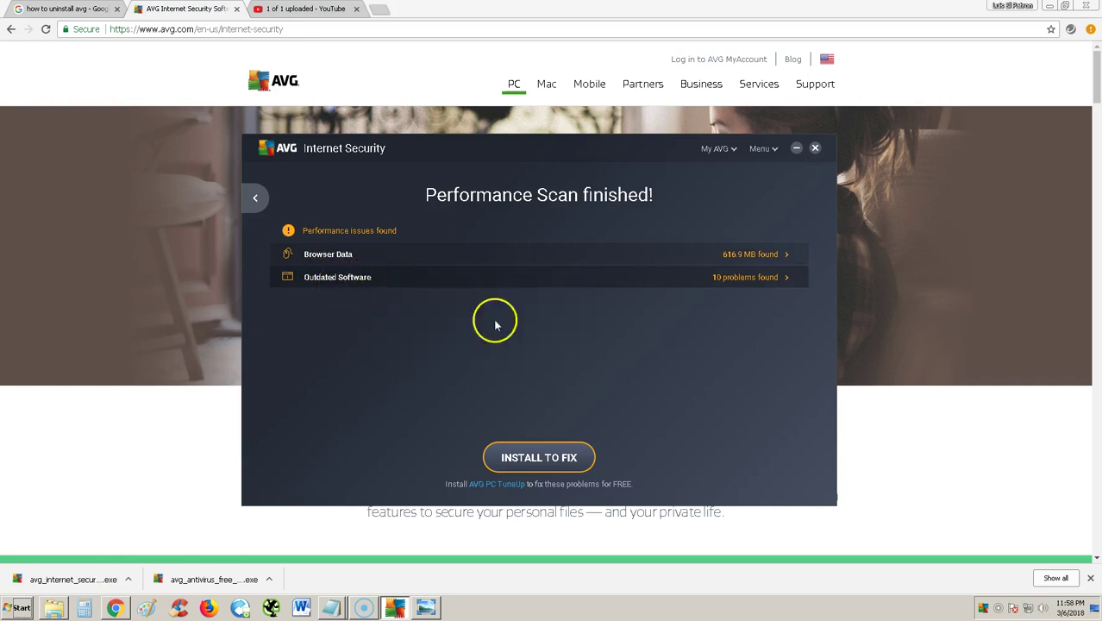
Launch the AVG PC TuneUp installer from the performance scan results, and cancel the installation
click(587, 456)
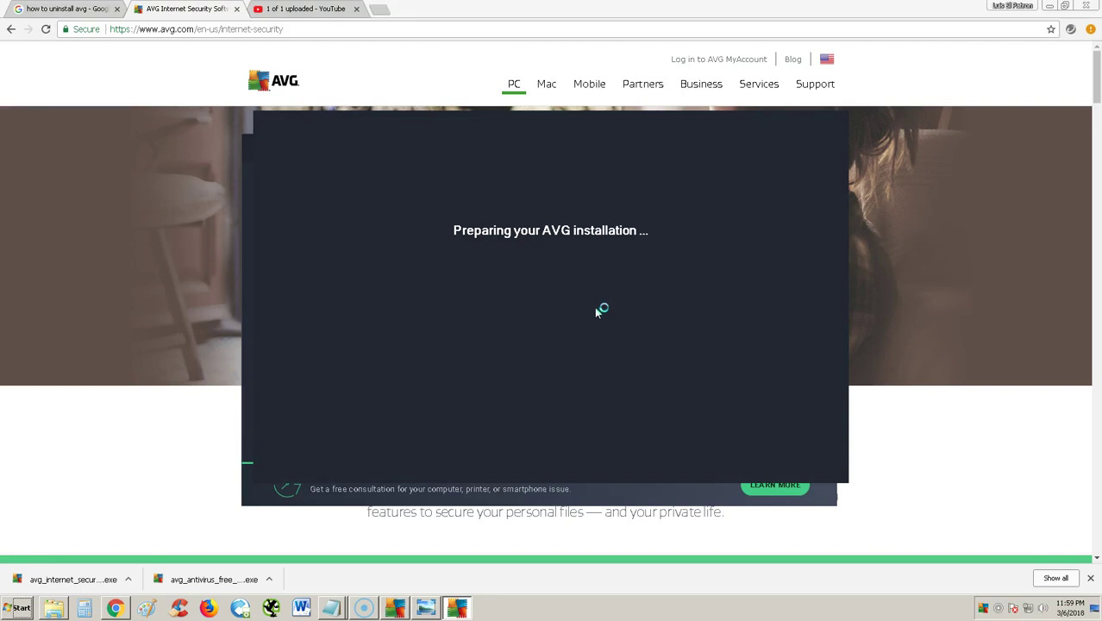
click(618, 348)
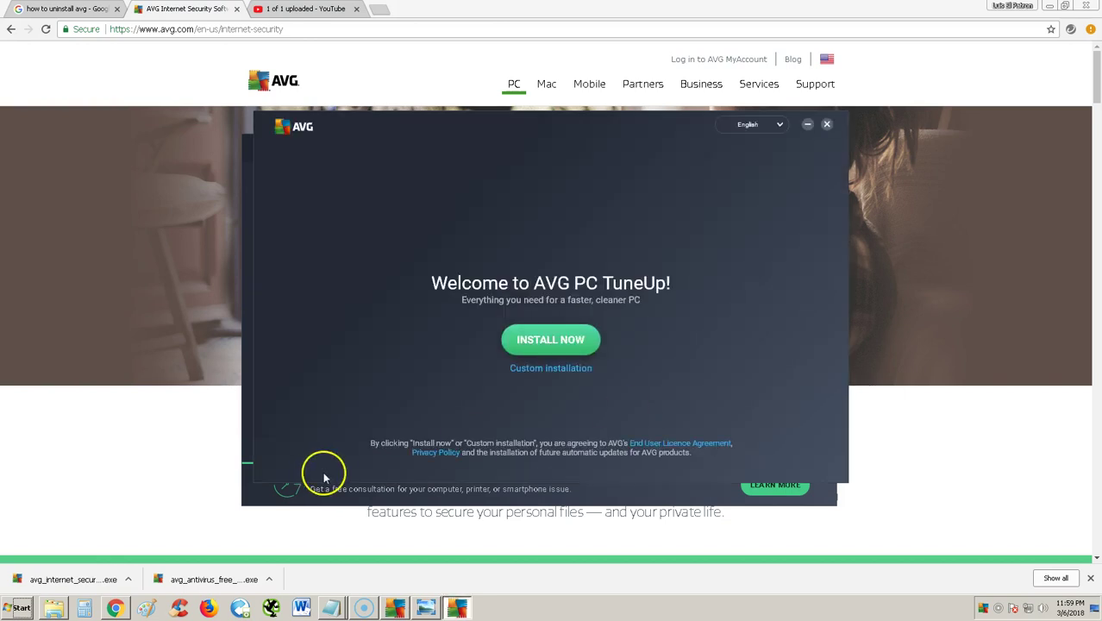
drag(406, 130, 398, 163)
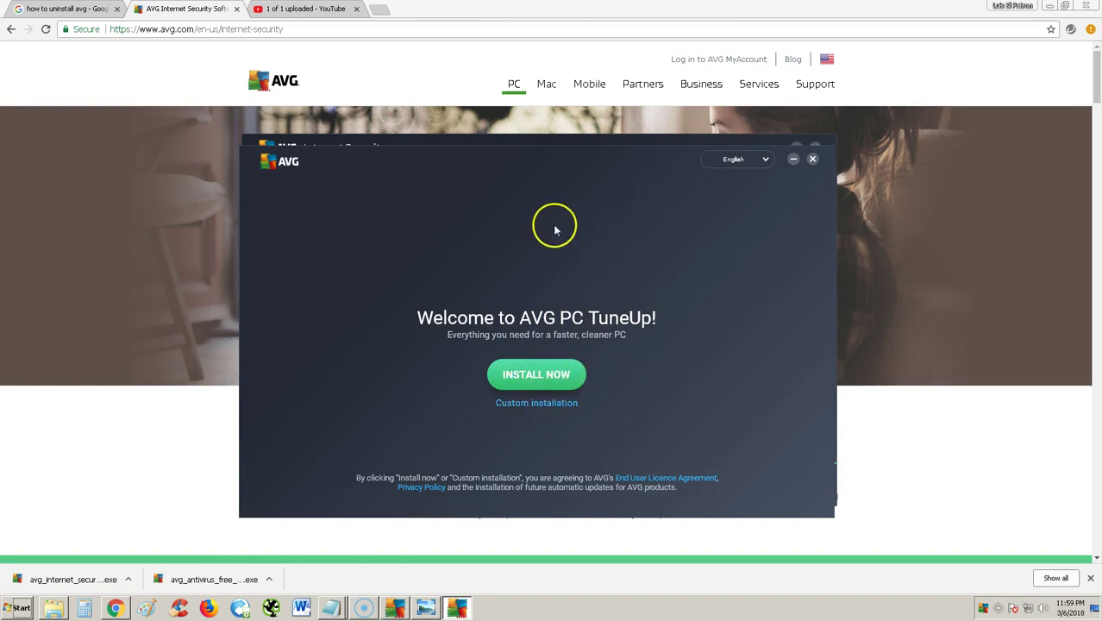
drag(515, 169, 508, 192)
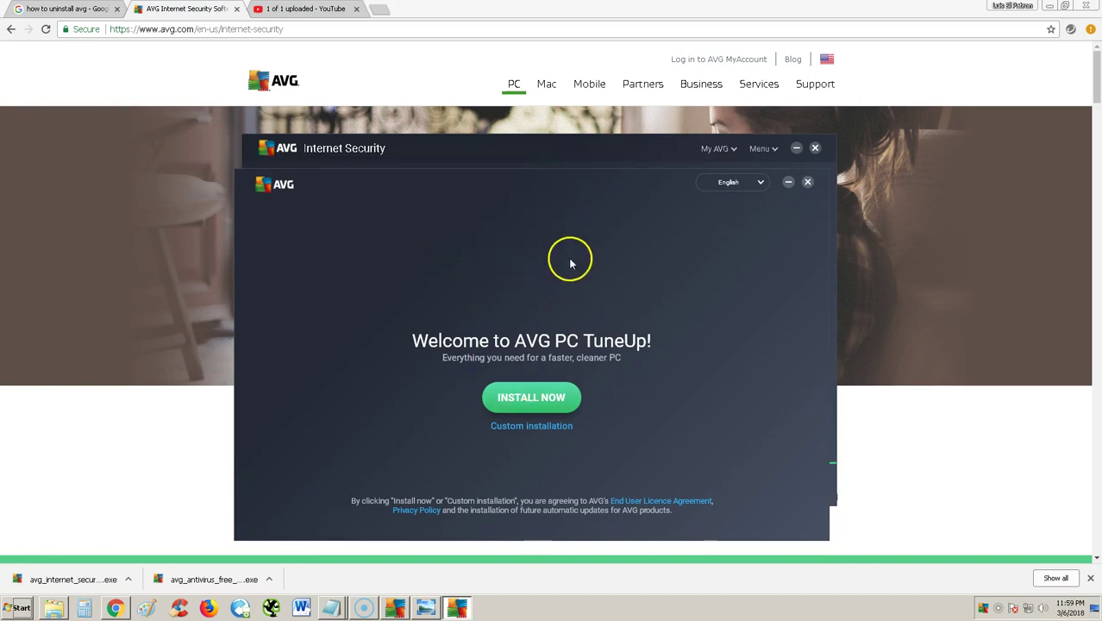
click(806, 182)
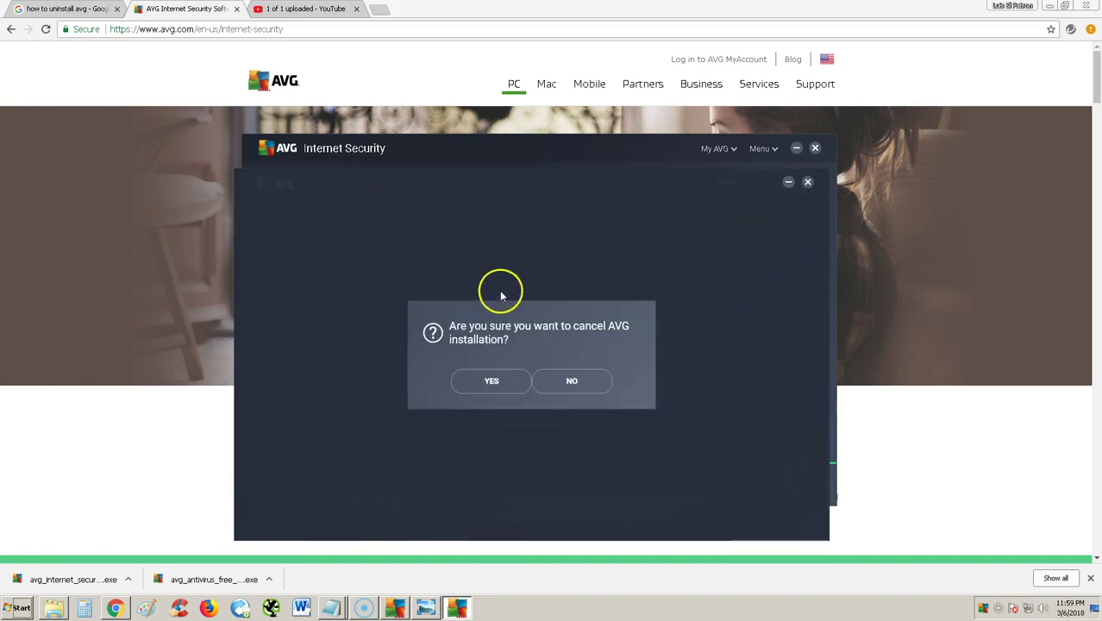
click(487, 384)
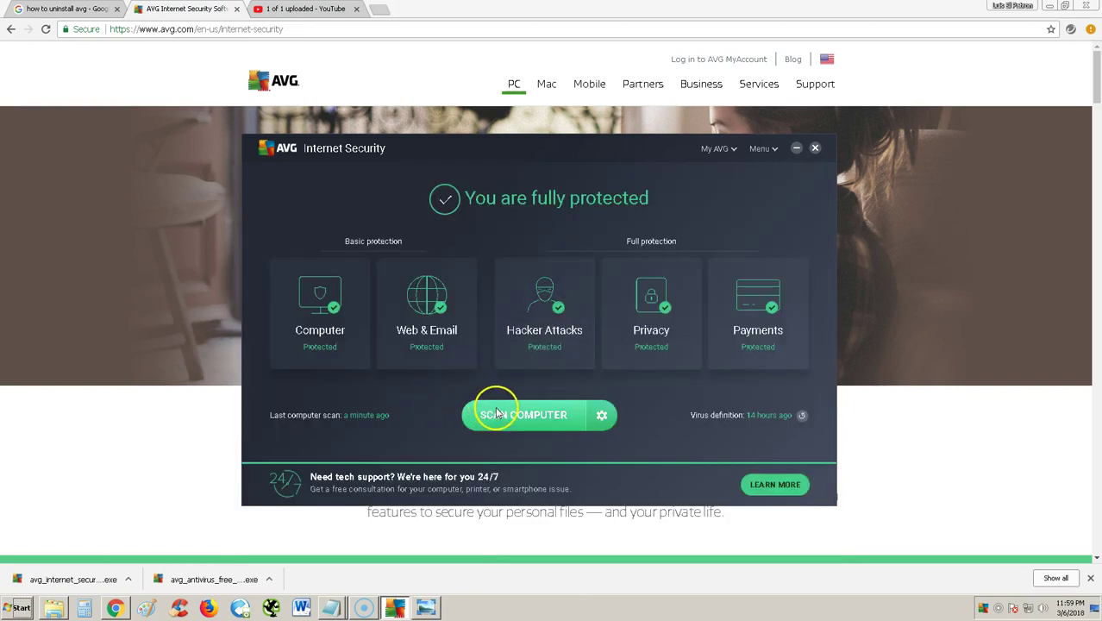
View the other scan types and glance through the list of AVG products under My AVG
click(599, 415)
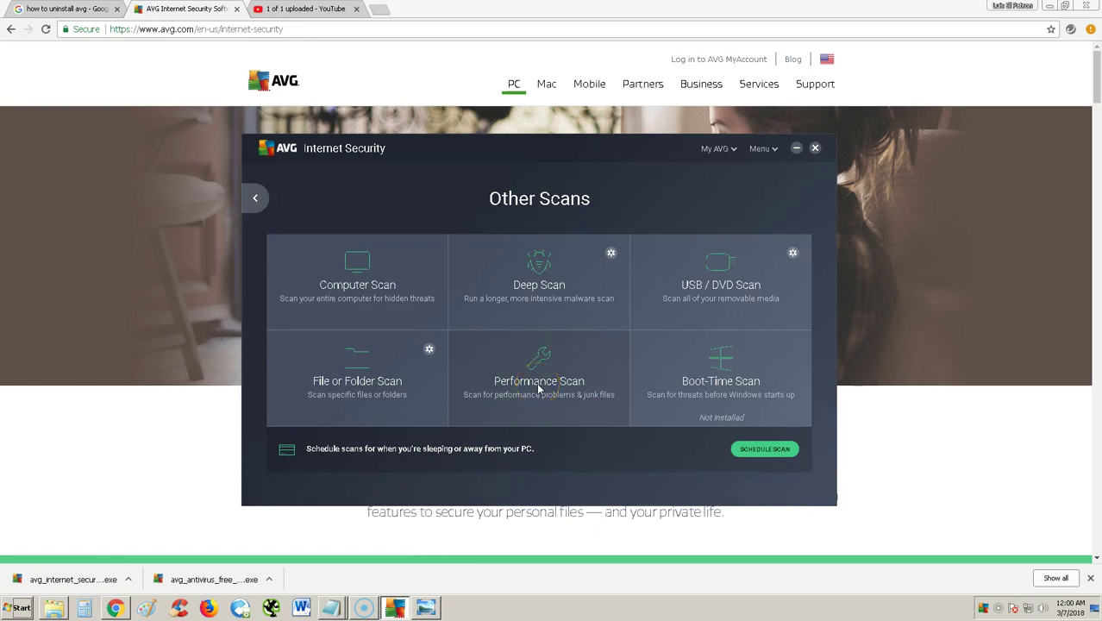
click(719, 155)
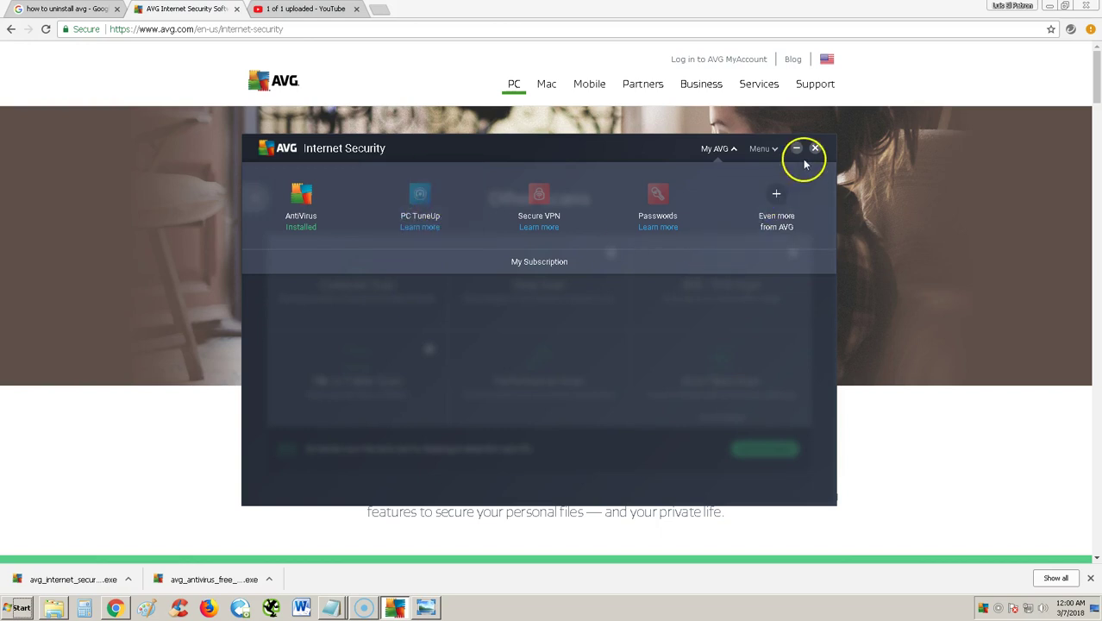
click(716, 148)
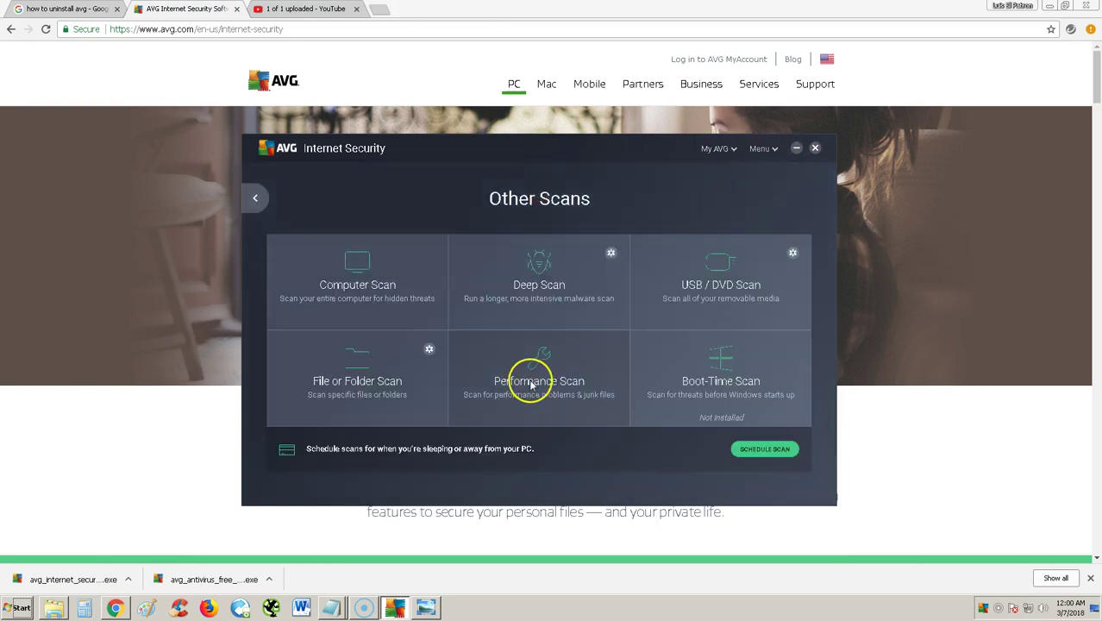
Try to open the Boot-Time Scan and return to the main protection overview
click(749, 379)
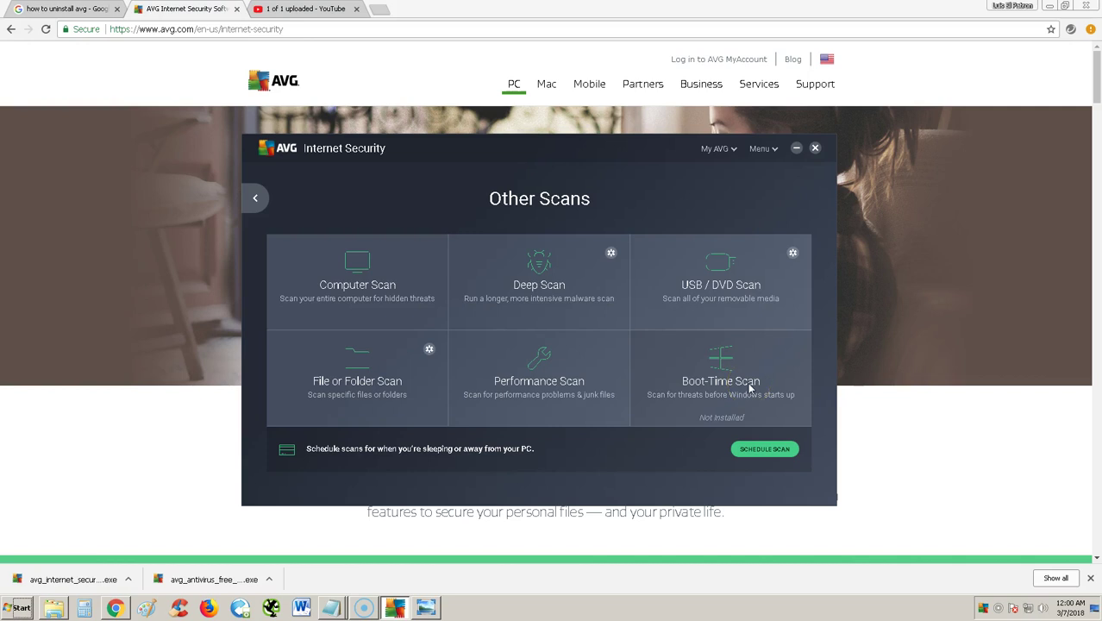
click(740, 387)
click(724, 393)
click(263, 198)
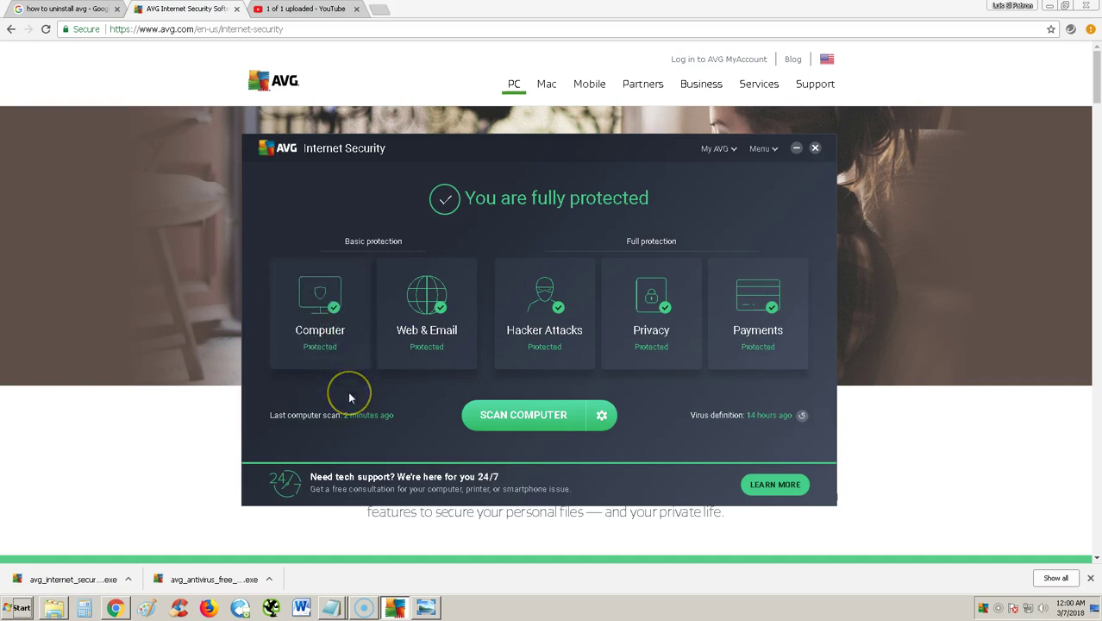
Review the shields offered under Computer and Web & Email protection, returning to the overview after each
click(332, 355)
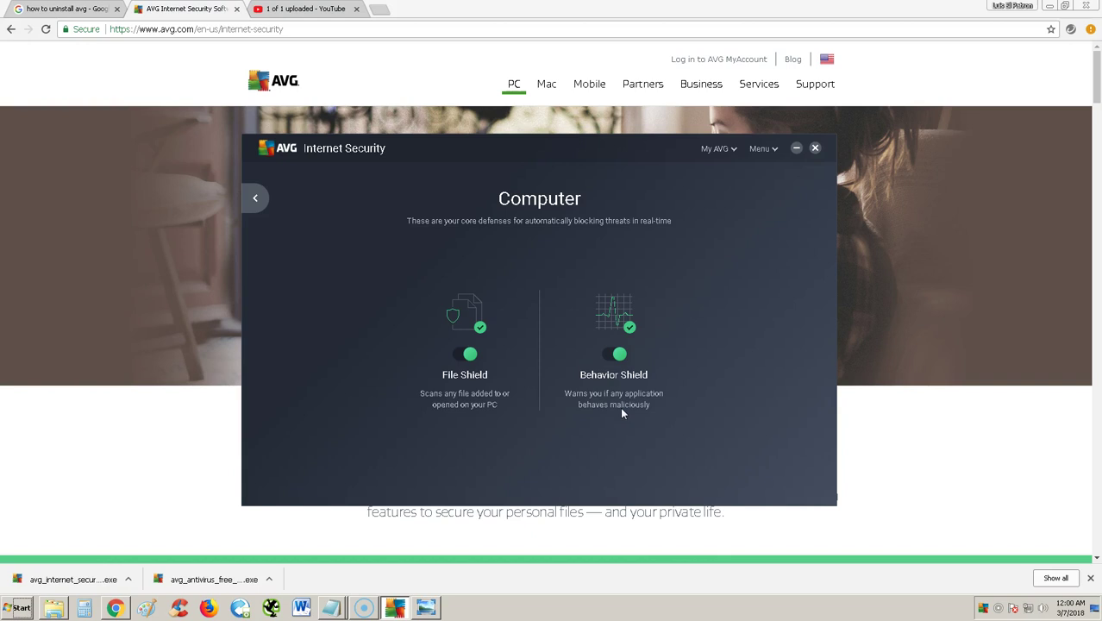
click(255, 199)
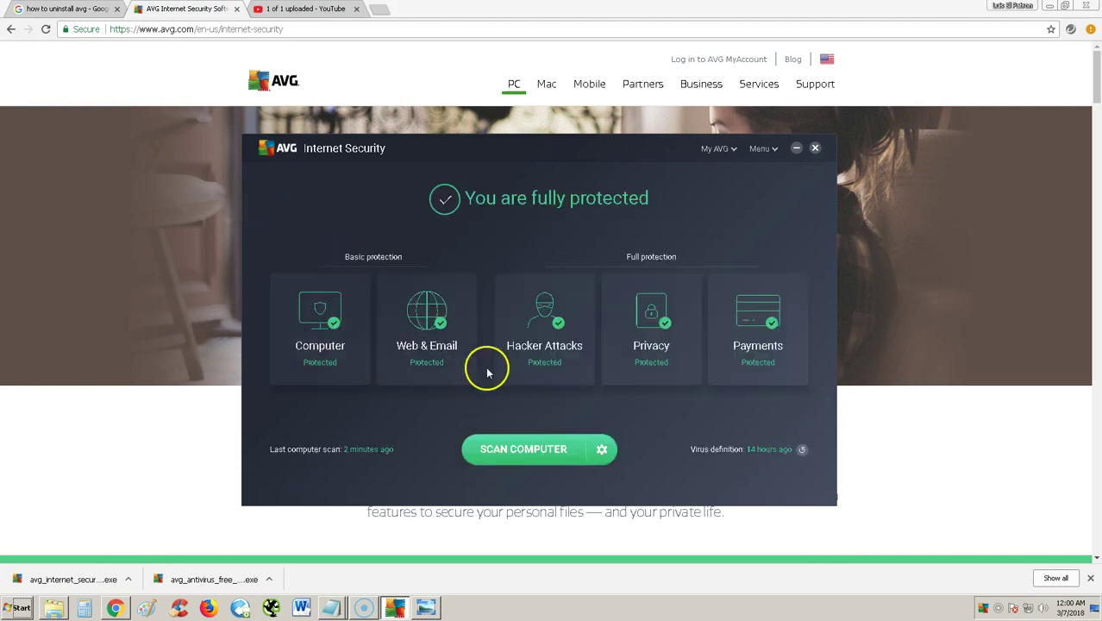
click(431, 317)
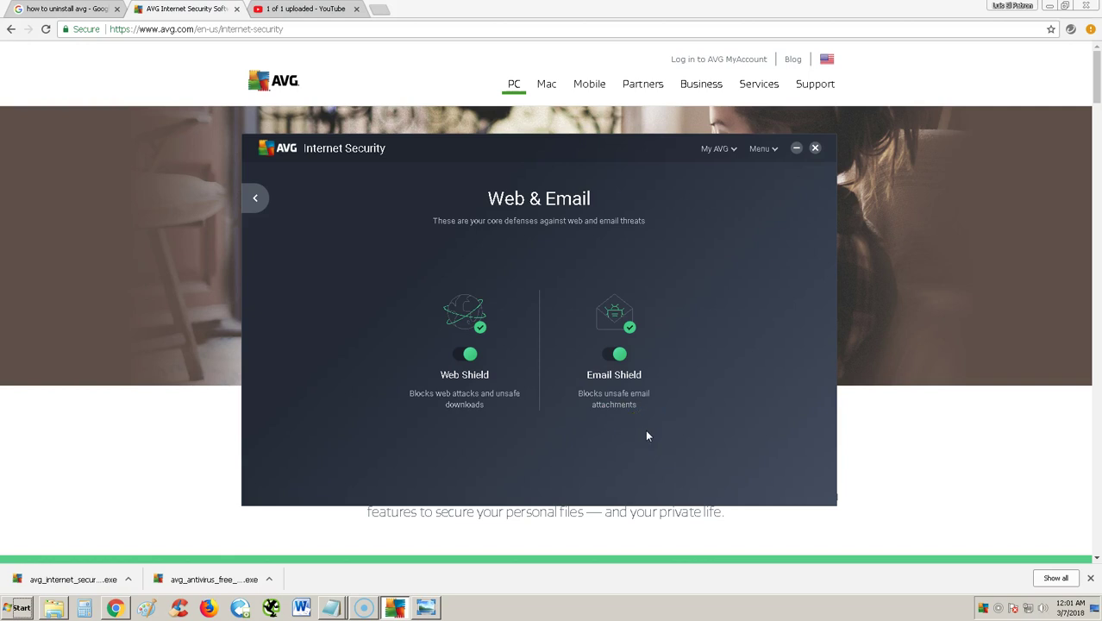
click(260, 206)
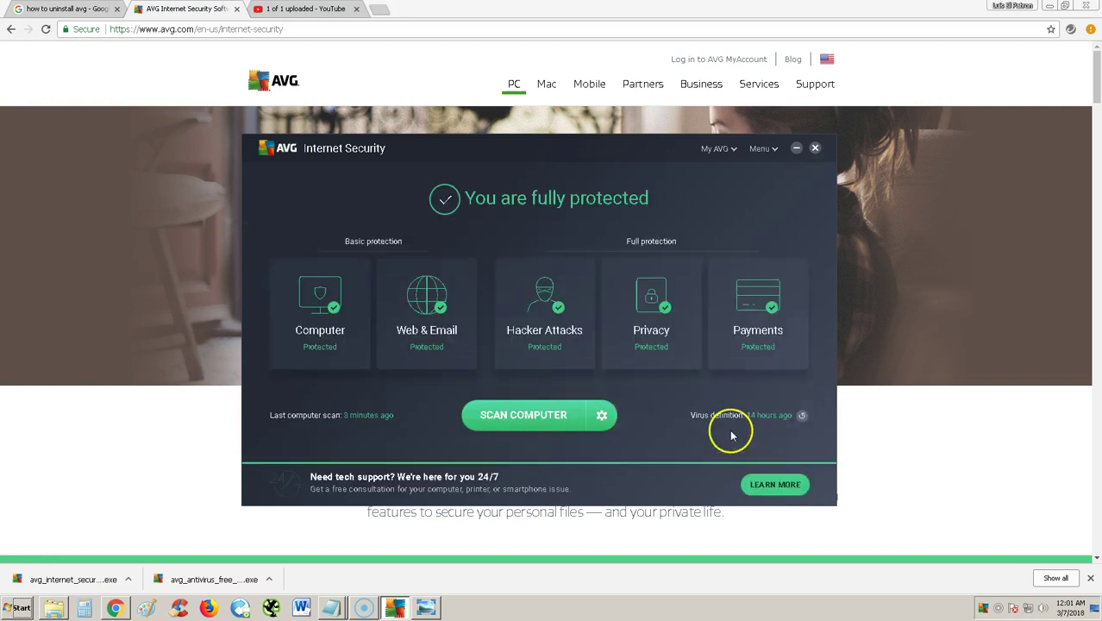
Under Hacker Attacks, view the Enhanced Firewall's application rules and close them without making changes
click(537, 313)
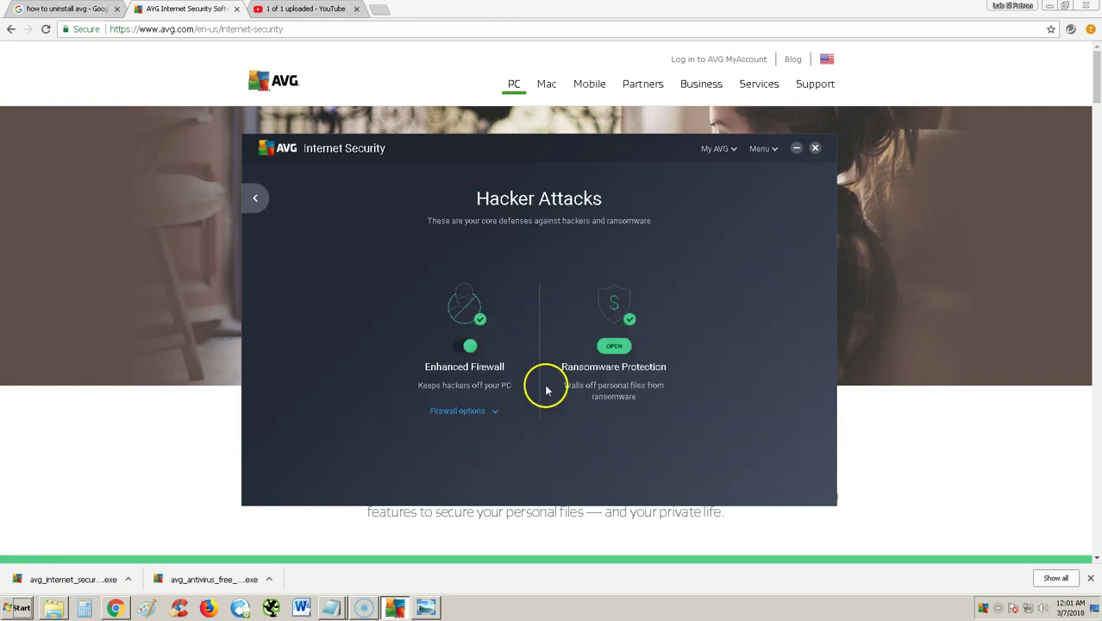
click(494, 413)
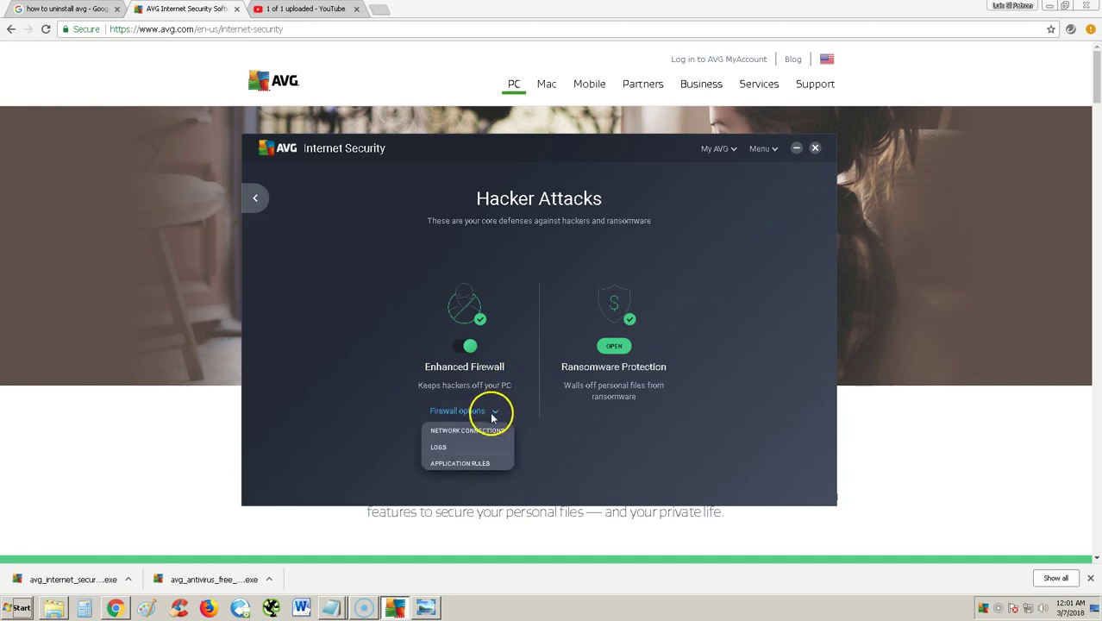
click(459, 464)
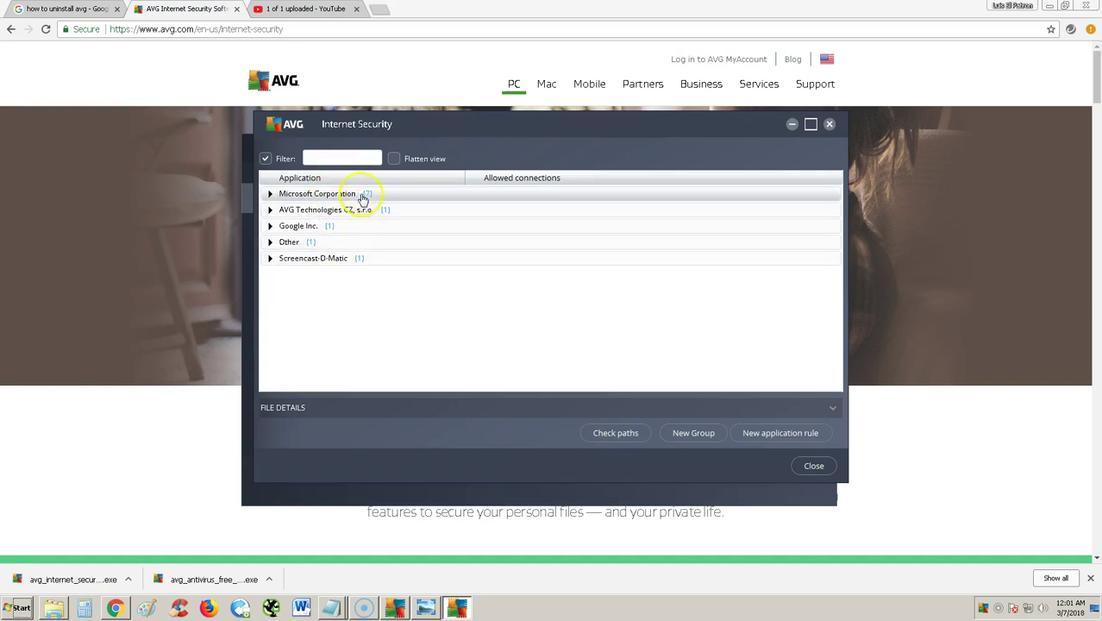
click(798, 466)
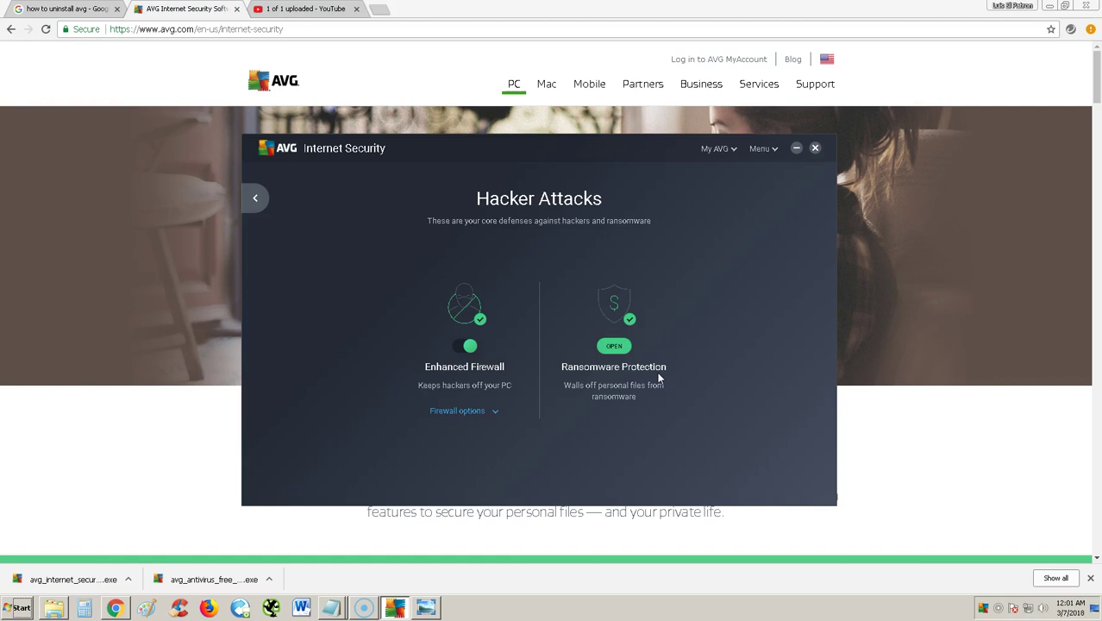
Open Ransomware Protection and examine its Smart Mode and Strict Mode options
click(614, 347)
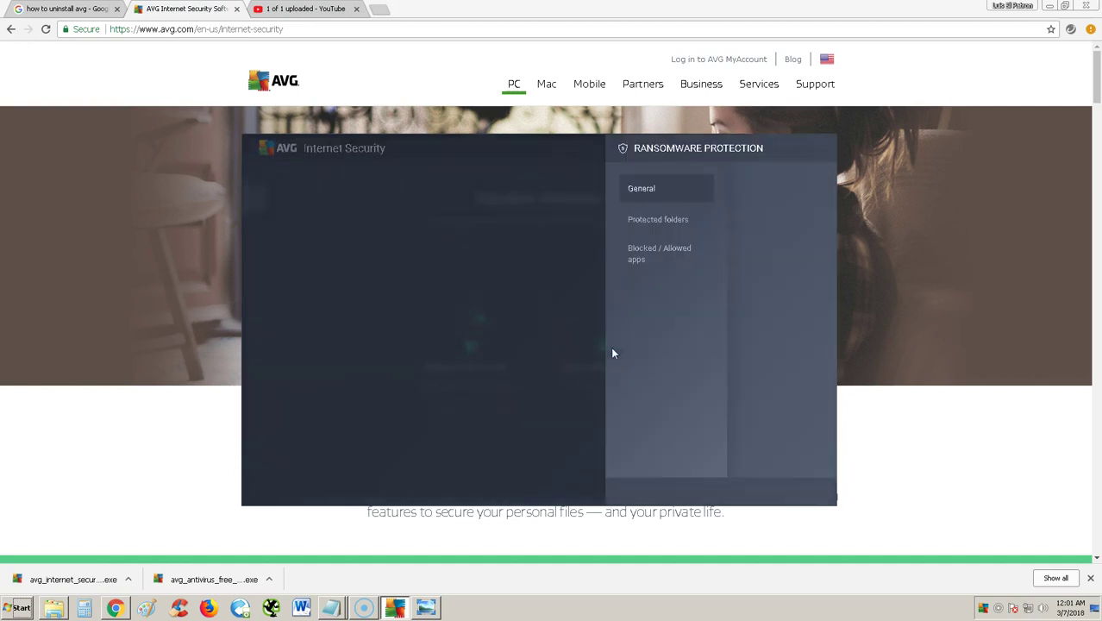
click(635, 399)
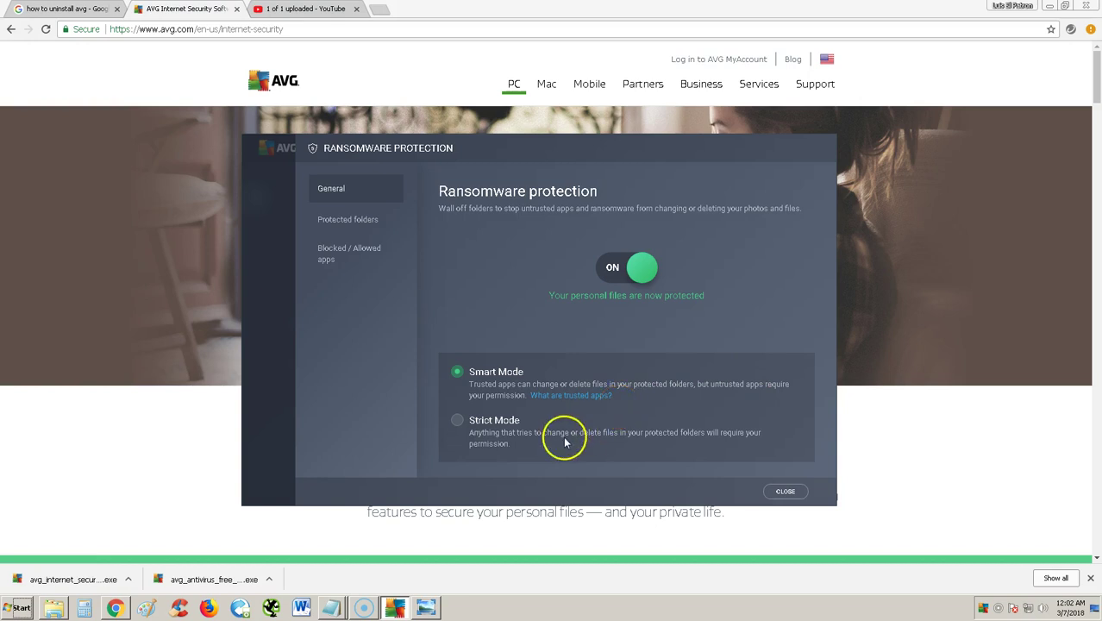
click(458, 422)
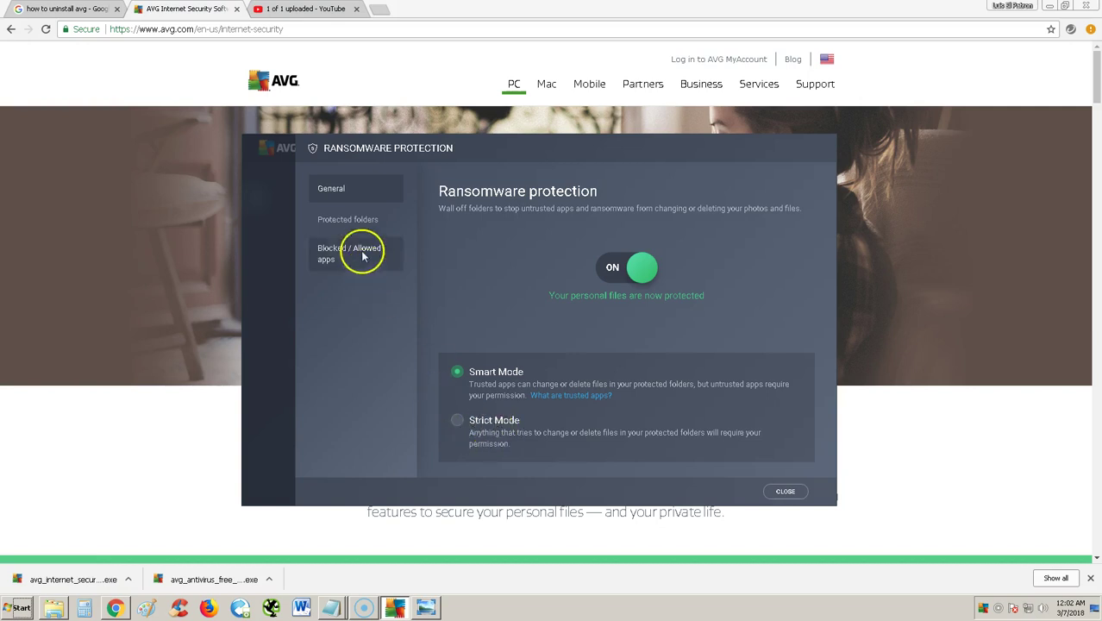
Review Ransomware Protection's protected folders and blocked or allowed apps, and return to the main overview
click(352, 218)
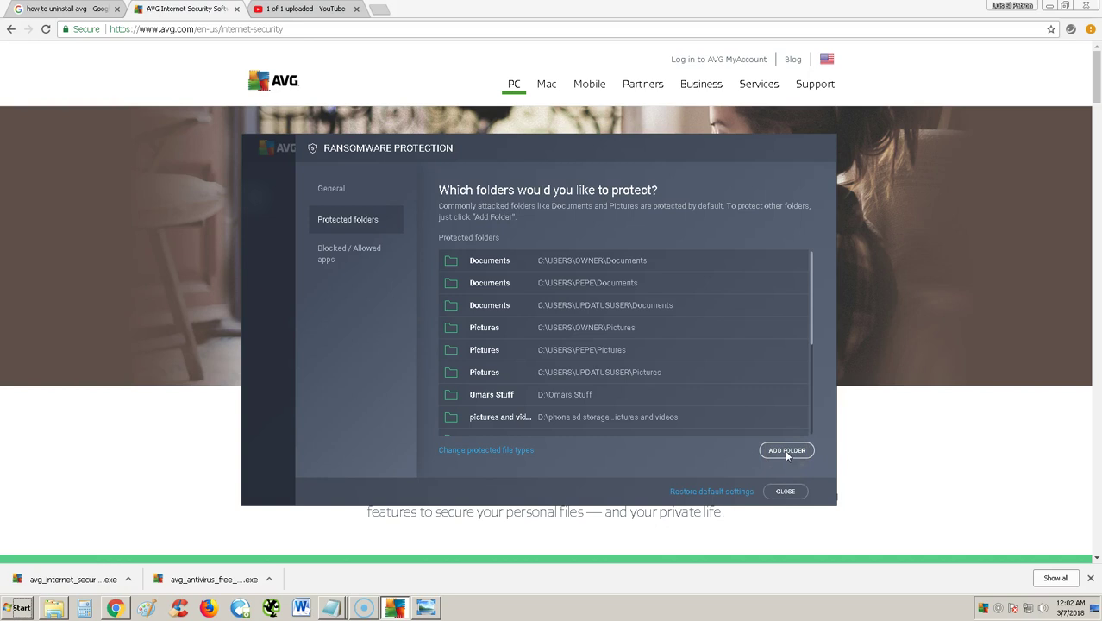
click(357, 252)
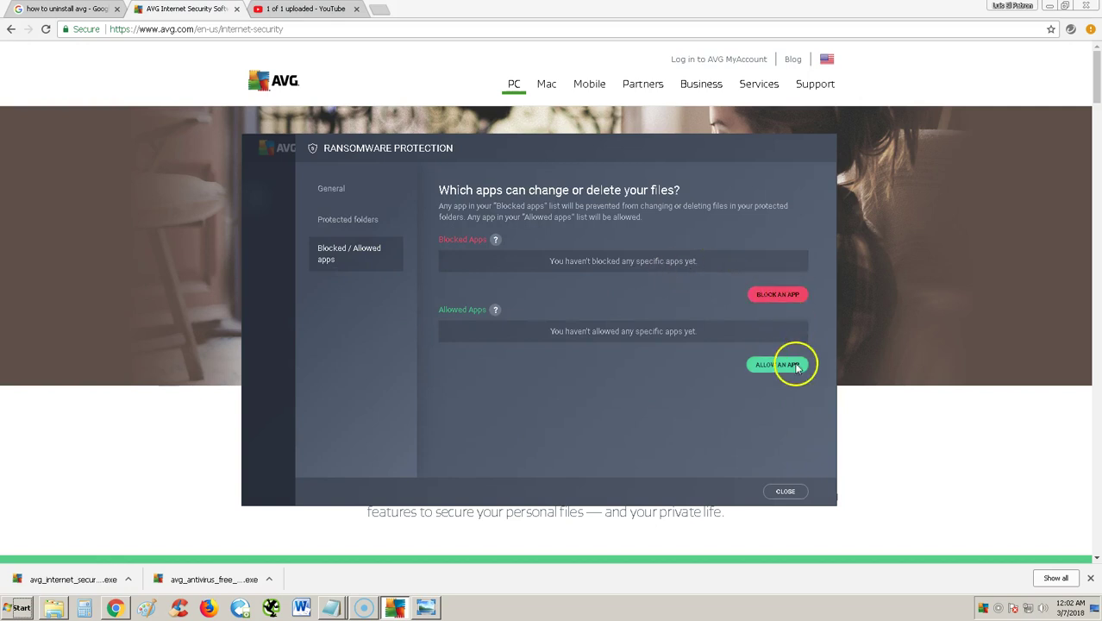
click(785, 490)
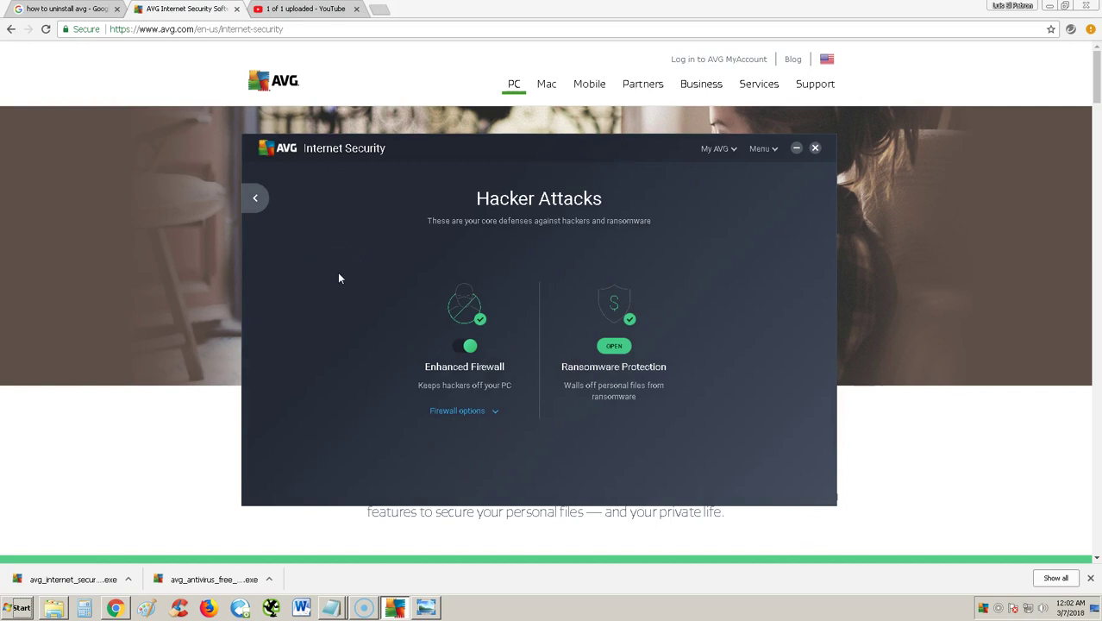
click(315, 282)
click(255, 198)
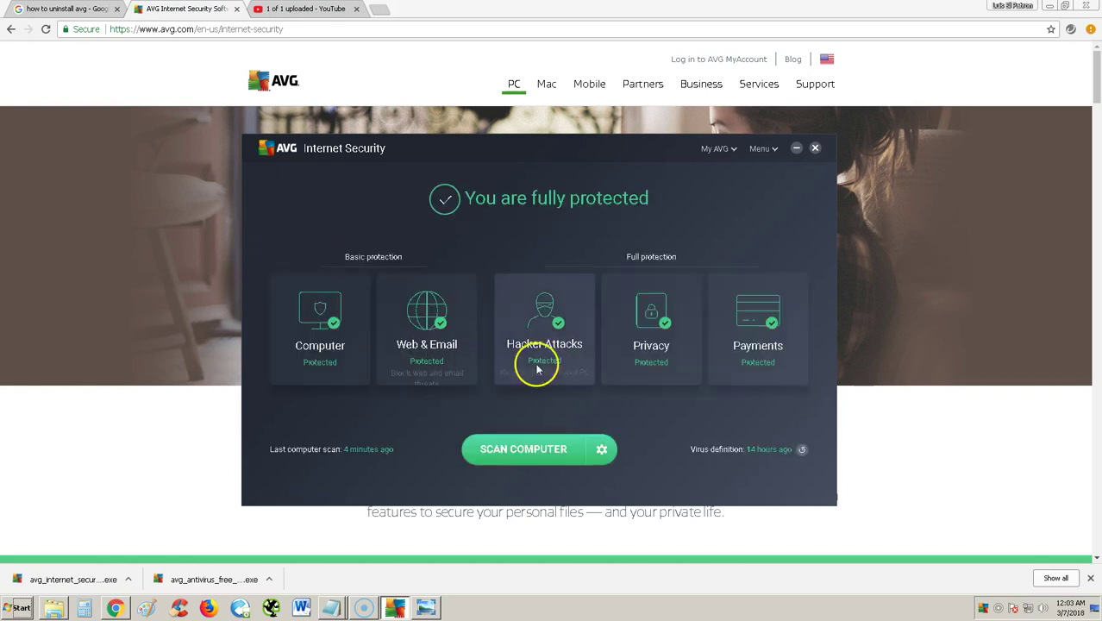
Under Privacy, view the Webcam Protection settings and its blocking modes, and close them unchanged
click(648, 341)
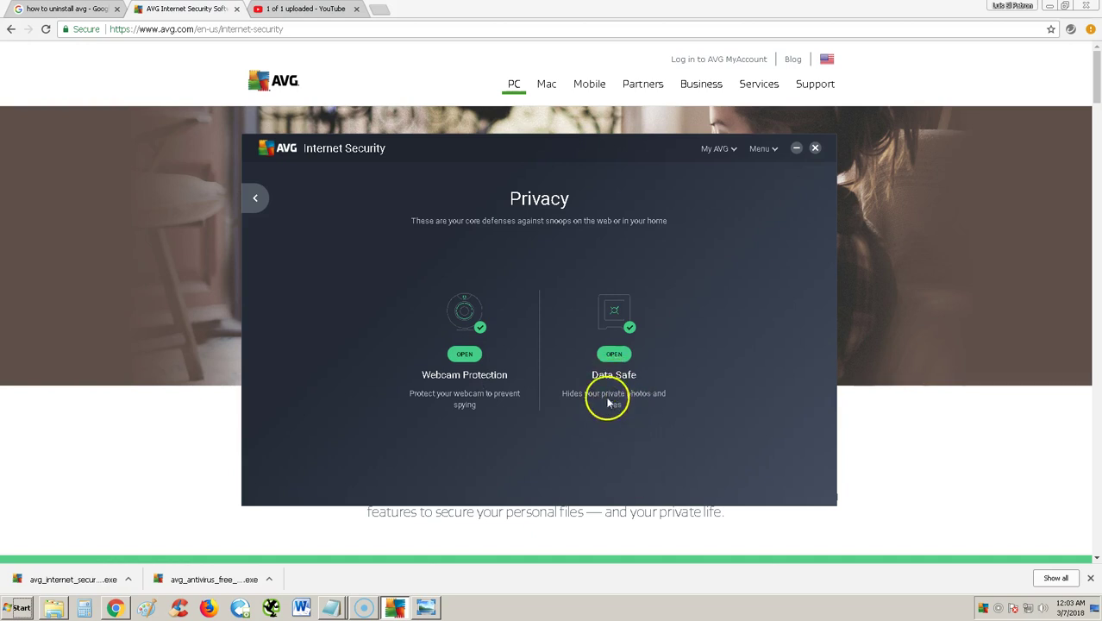
click(463, 353)
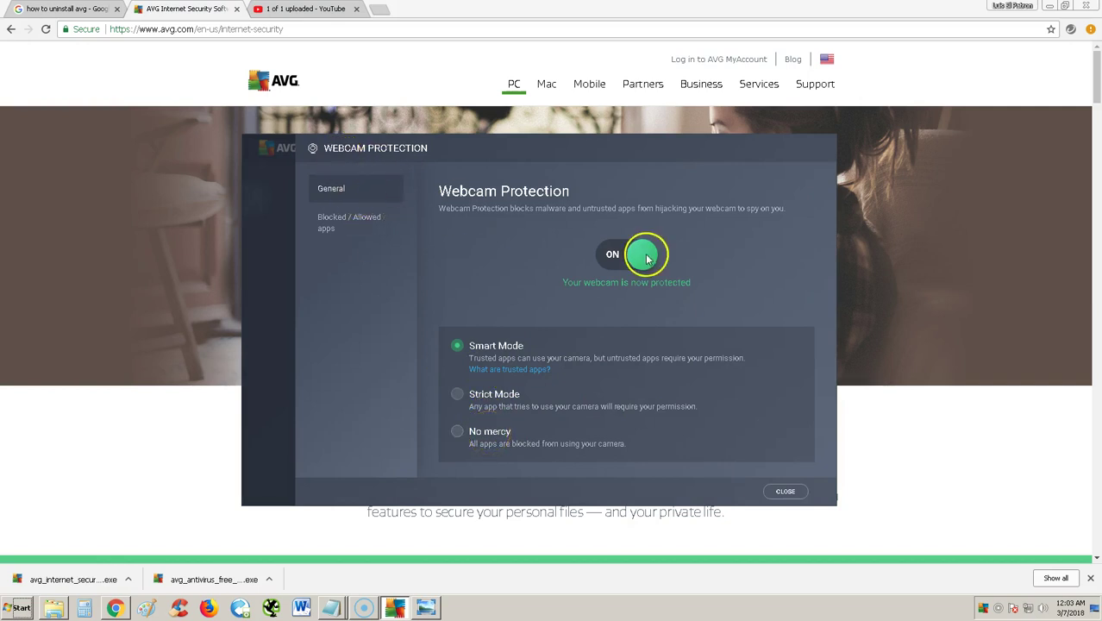
click(778, 485)
View the form for creating a new Data Safe, and leave for the main overview without creating one
click(612, 354)
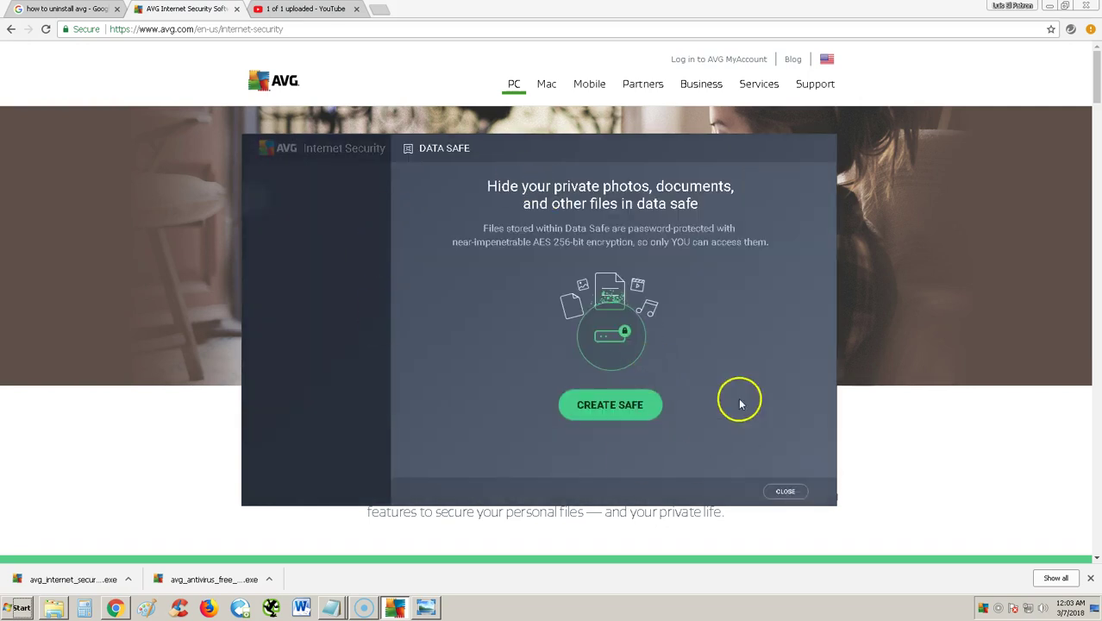
click(618, 412)
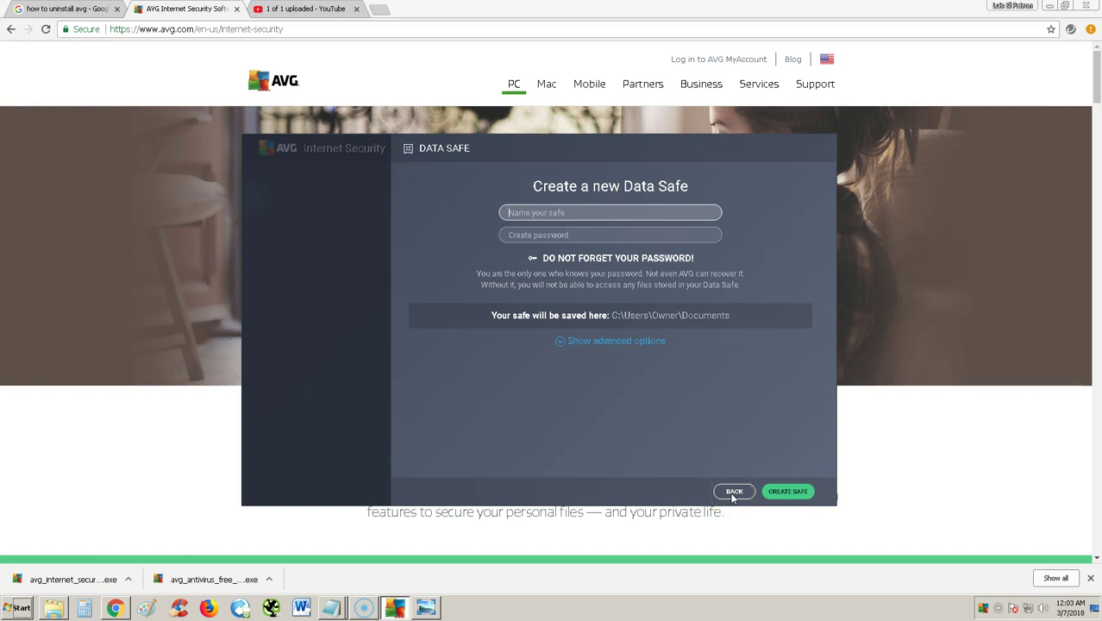
click(732, 492)
click(779, 490)
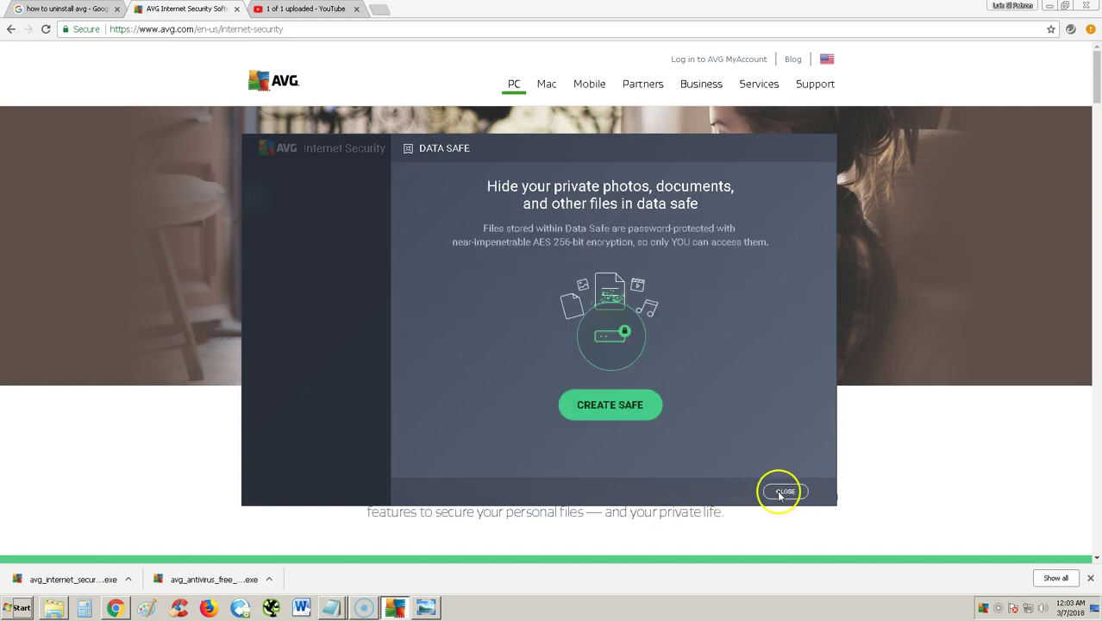
click(254, 198)
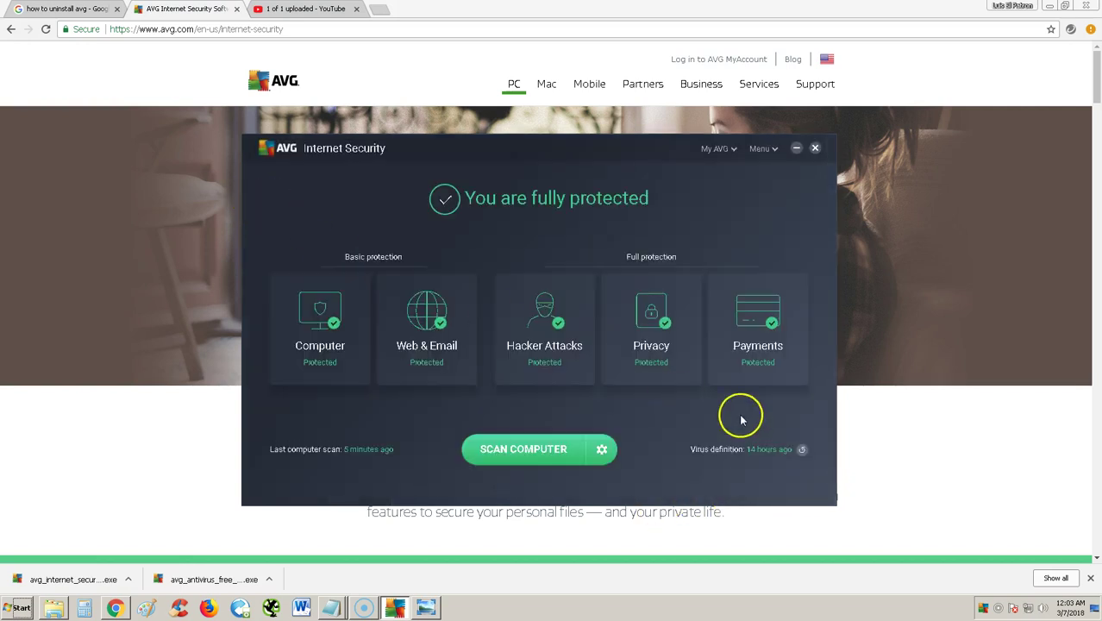
Review the Anti-Spam and Fake Website Shield protections under Payments and return to the overview
click(762, 328)
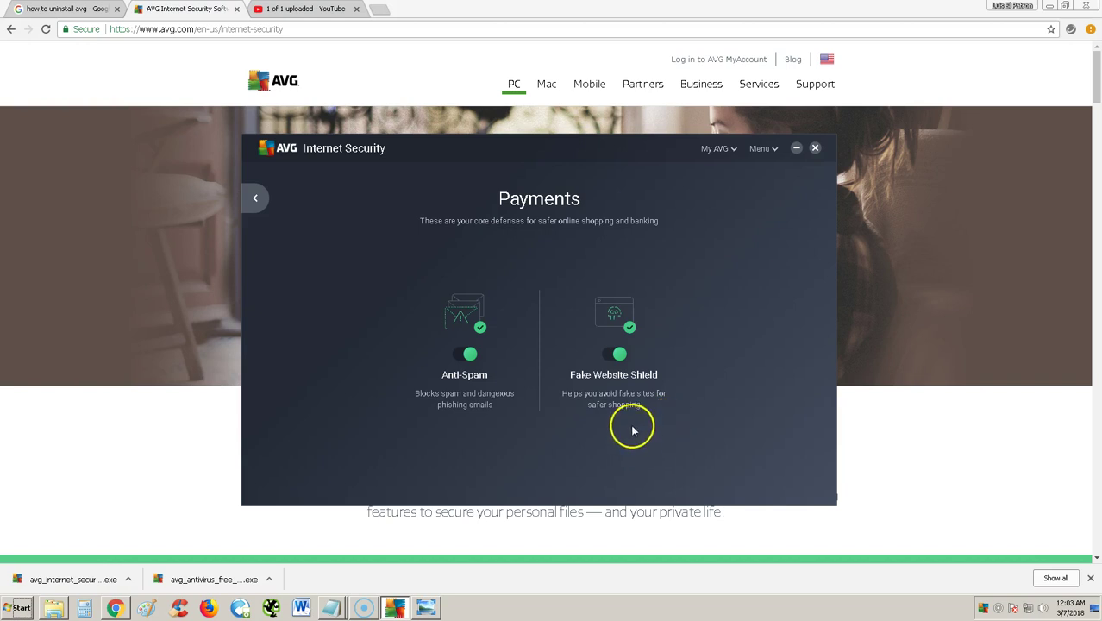
click(255, 198)
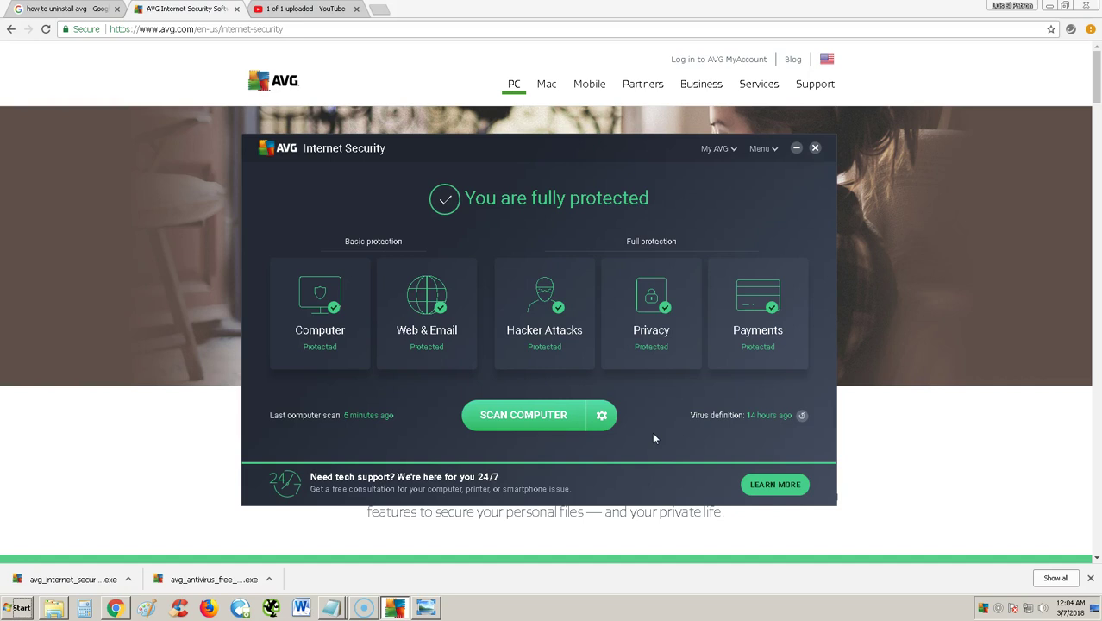
Start a new scheduled scan from the other scan types and set its scan area to System drive
click(602, 418)
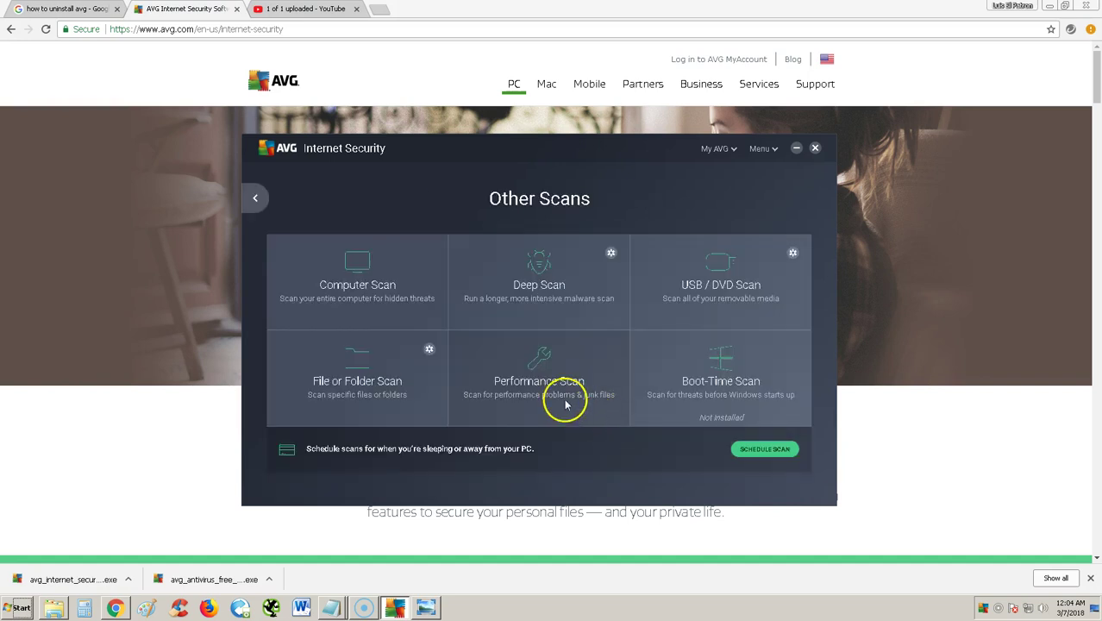
click(763, 450)
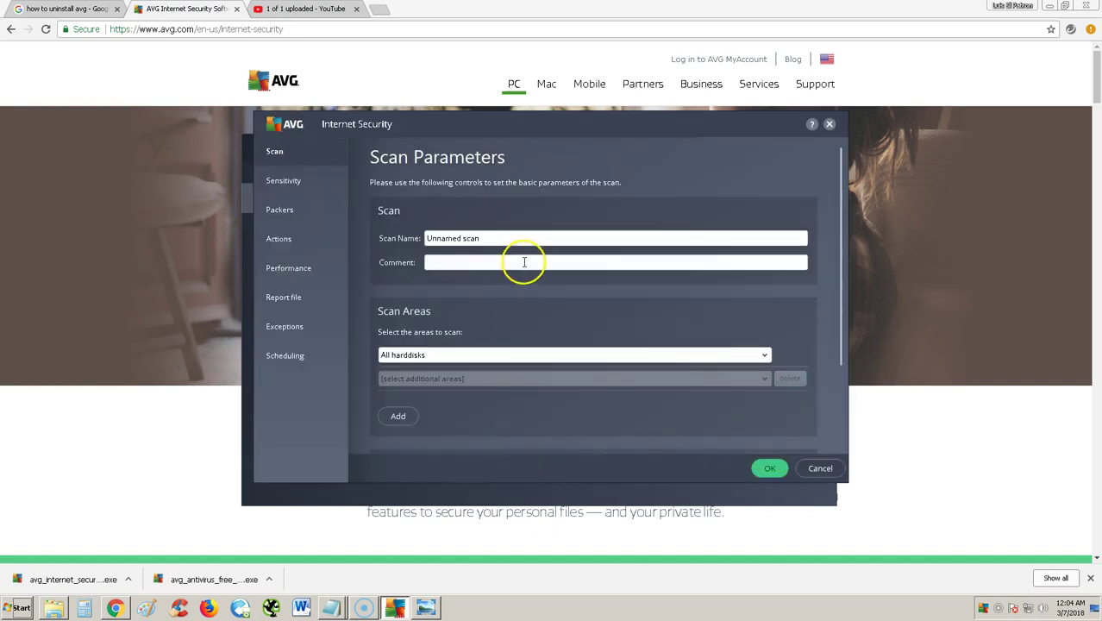
click(475, 263)
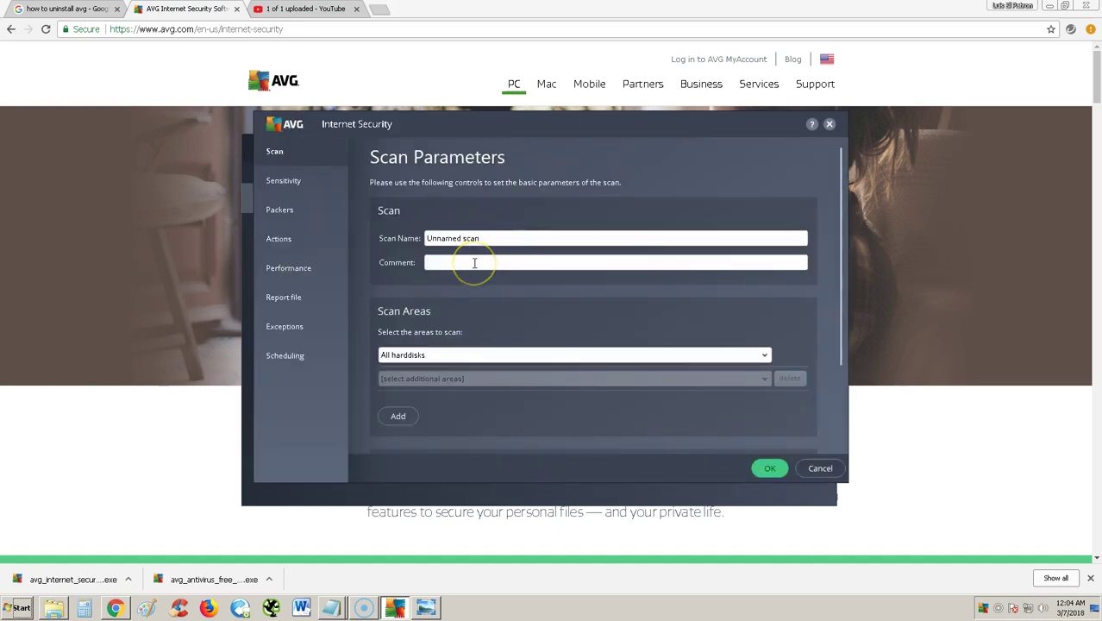
click(439, 354)
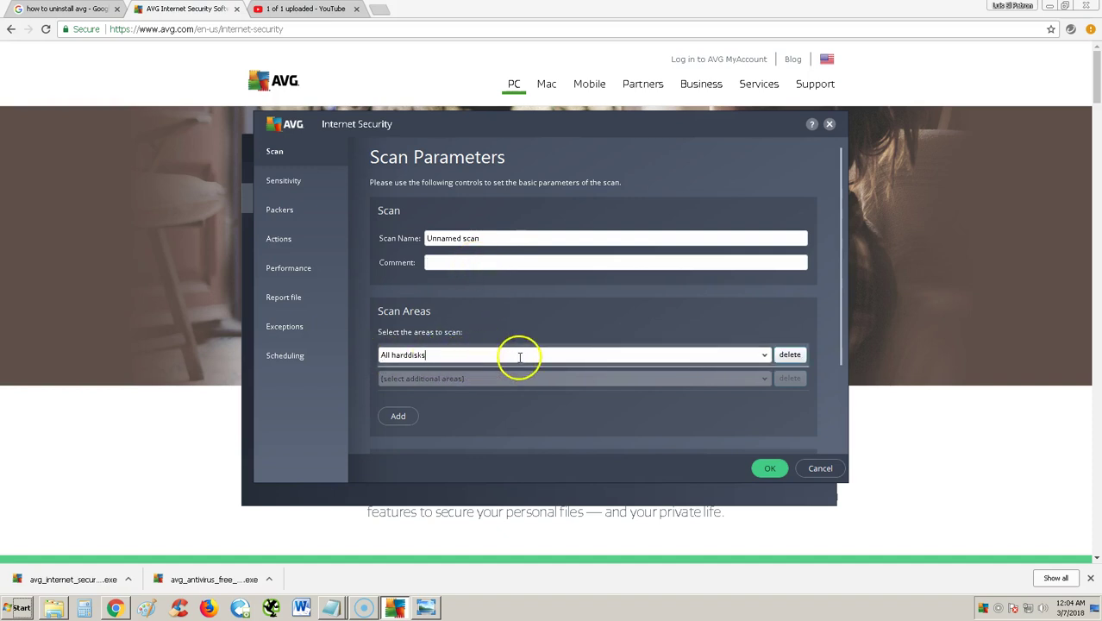
scroll(534, 354, down, 1)
Turn on the Scan all files option in the new scan's file types
drag(838, 273, 836, 369)
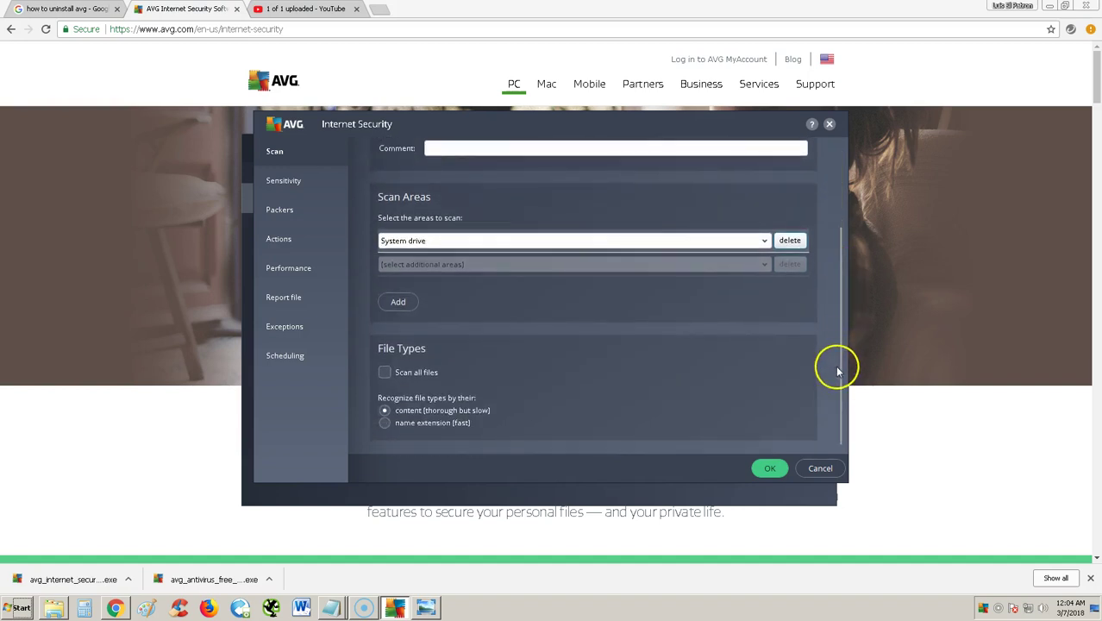
click(384, 374)
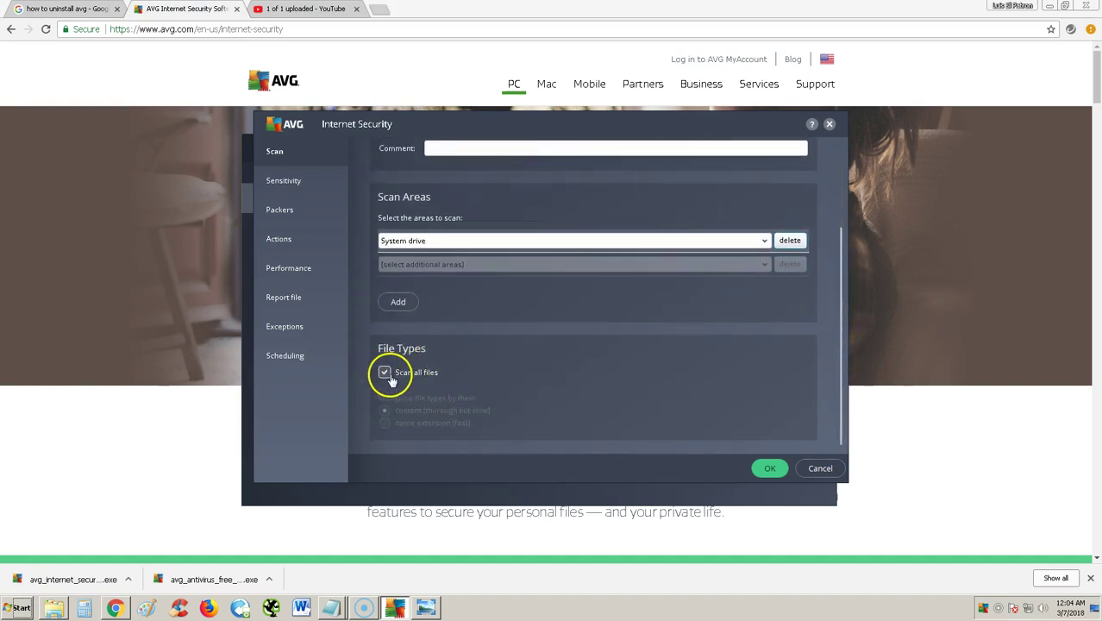
click(385, 373)
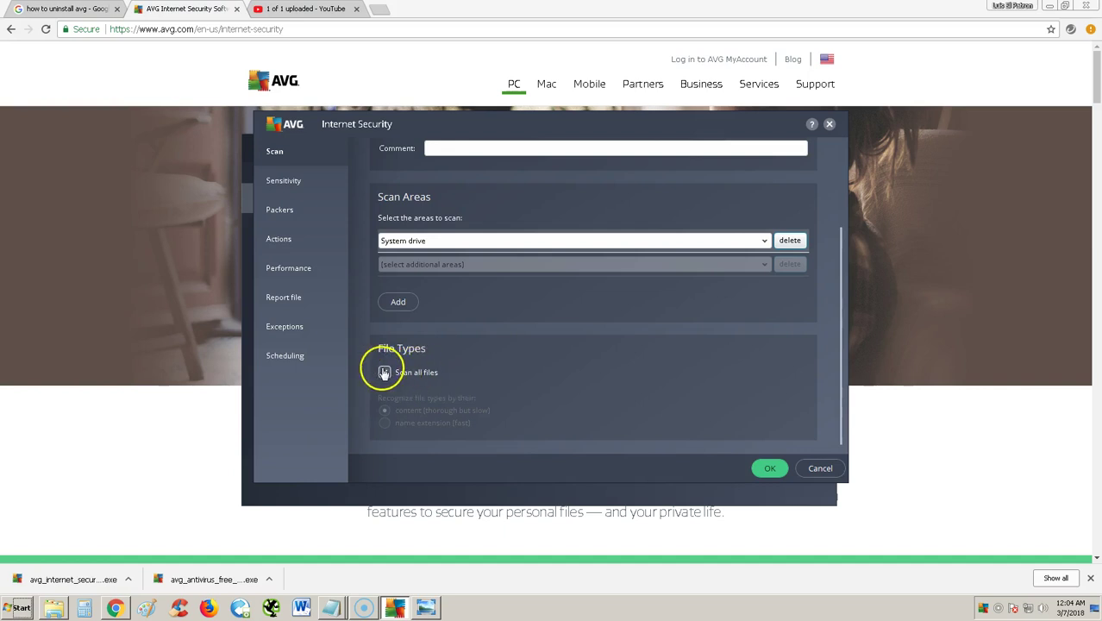
Enable scheduling for the new scan with the Weekly type and shut down the system after the scan finishes
click(384, 372)
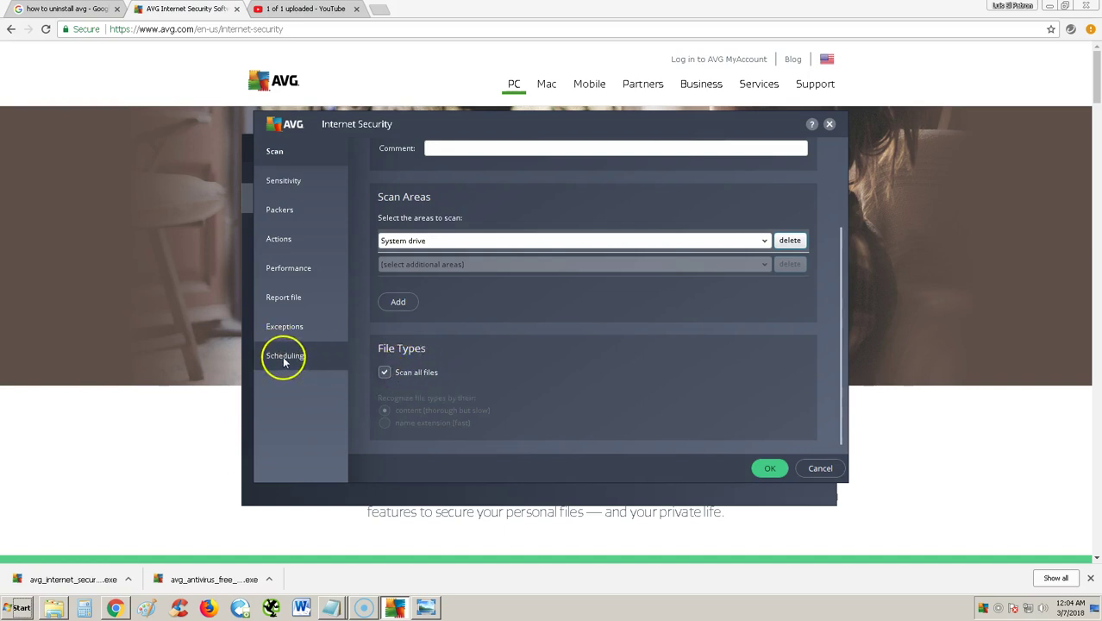
click(284, 356)
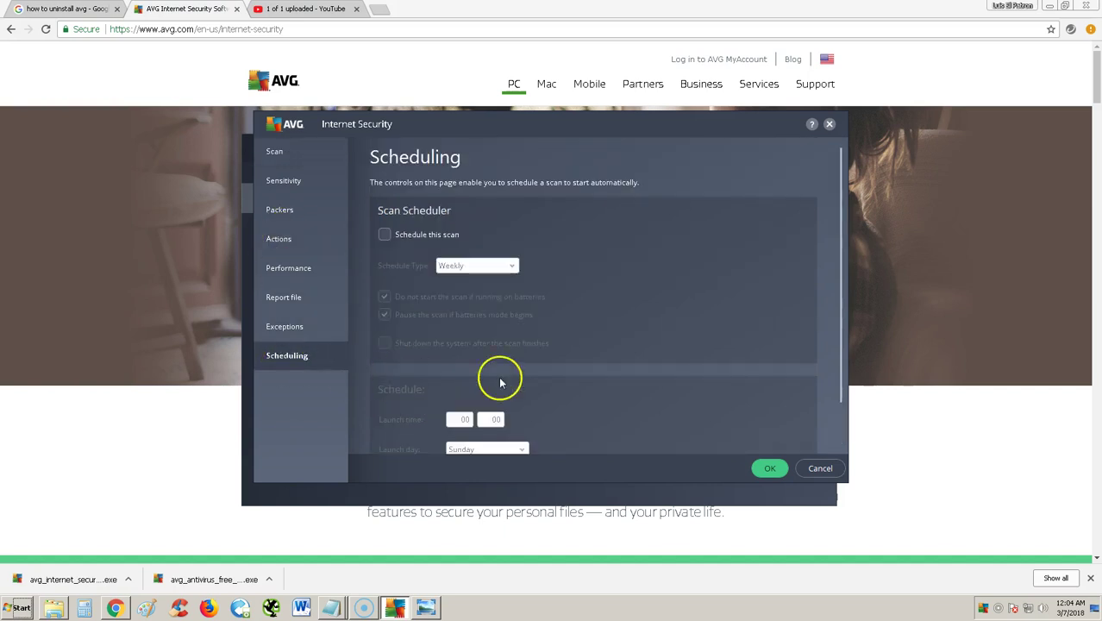
click(448, 234)
click(487, 265)
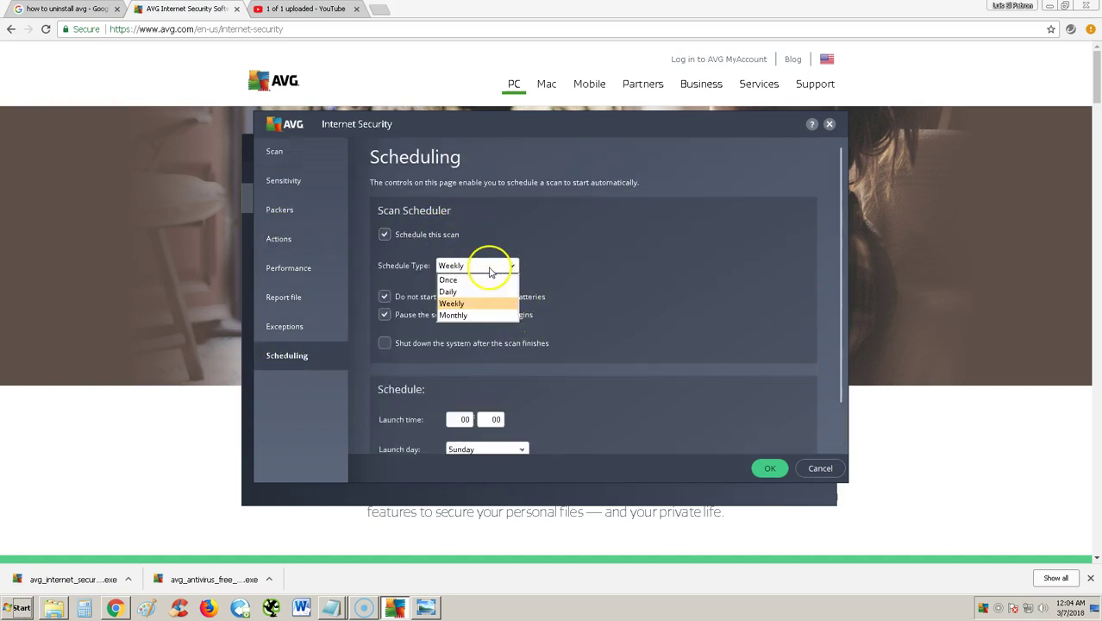
click(483, 343)
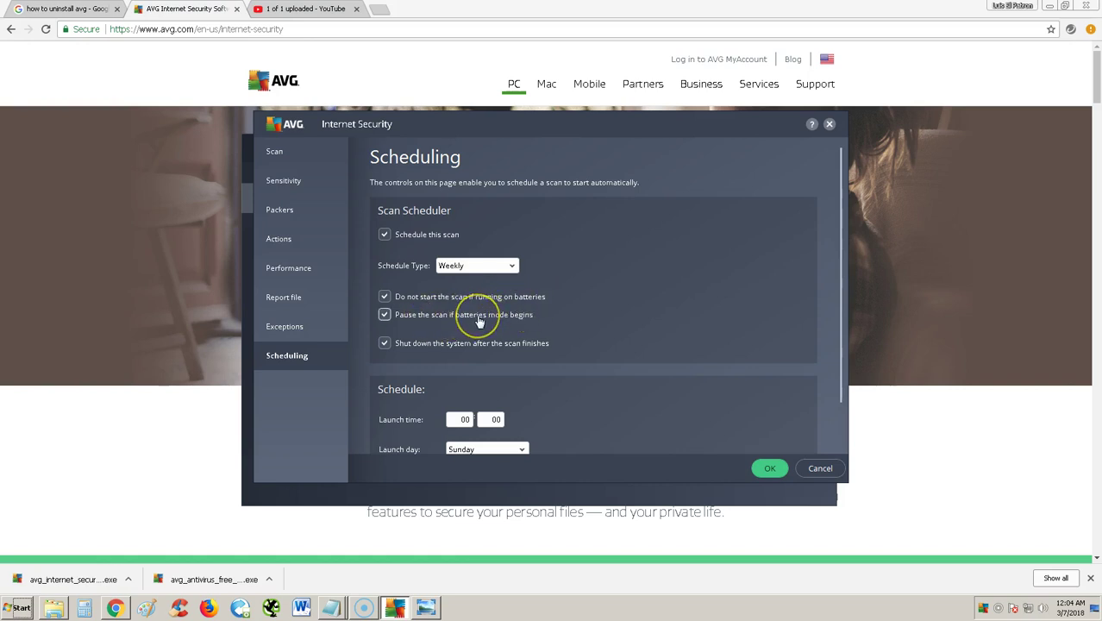
Review the launch time and launch day options of the weekly scan schedule without changing them
scroll(470, 332, down, 2)
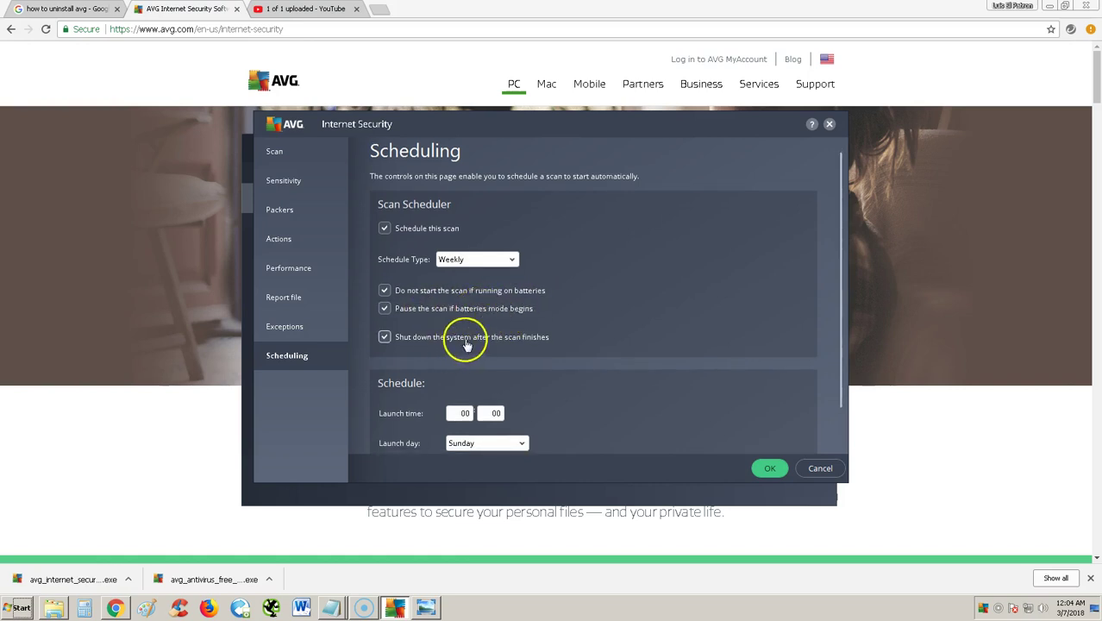
scroll(483, 347, down, 3)
click(462, 367)
key(BackSpace)
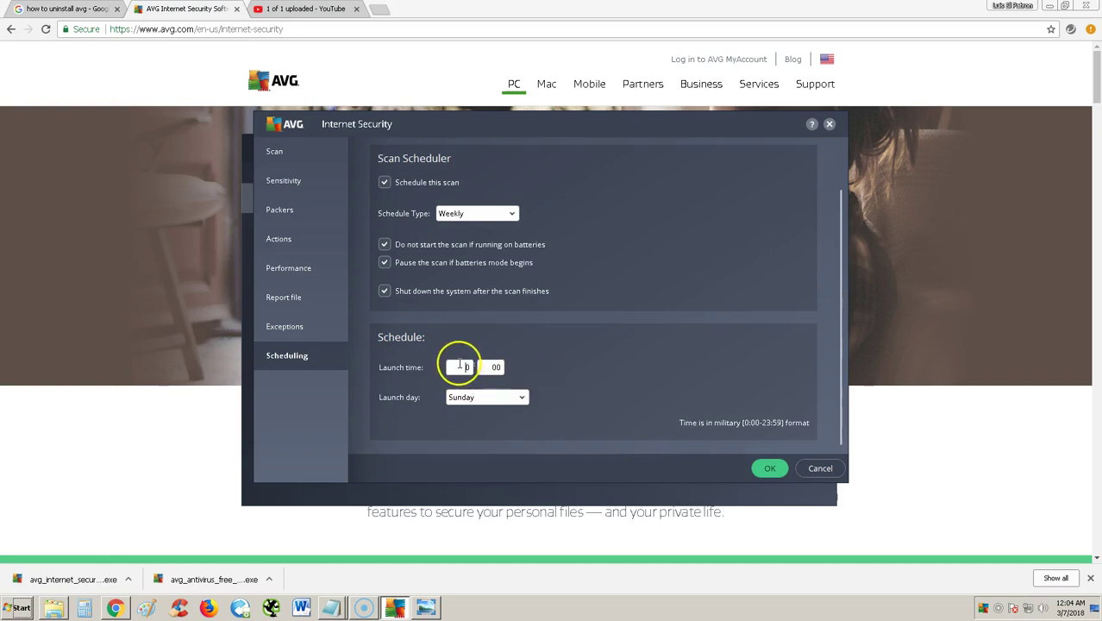
click(472, 398)
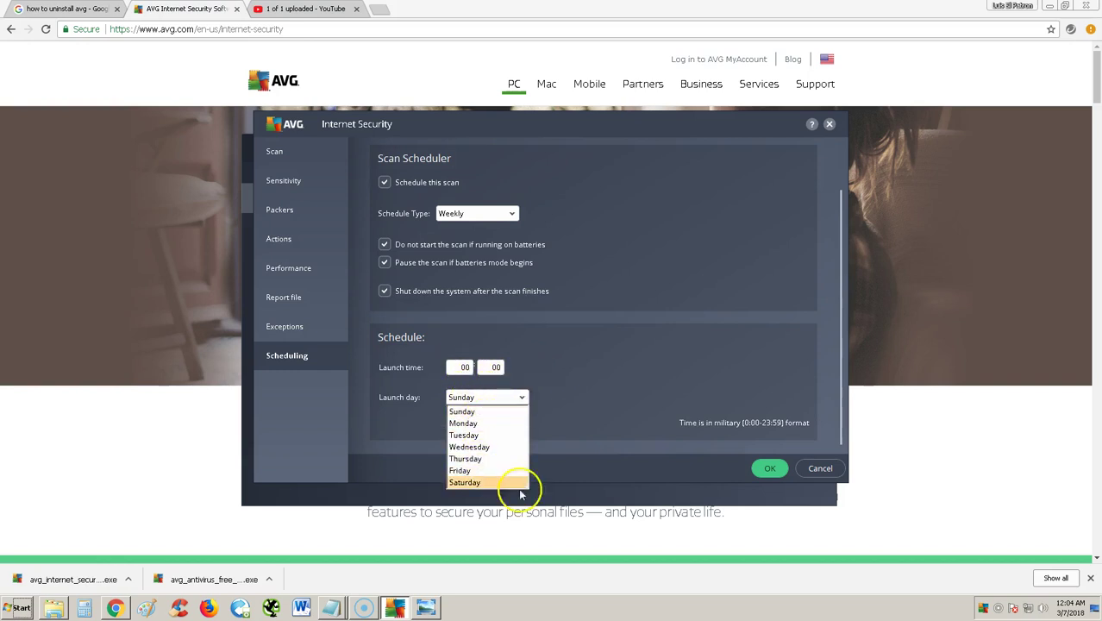
click(601, 368)
scroll(569, 407, up, 3)
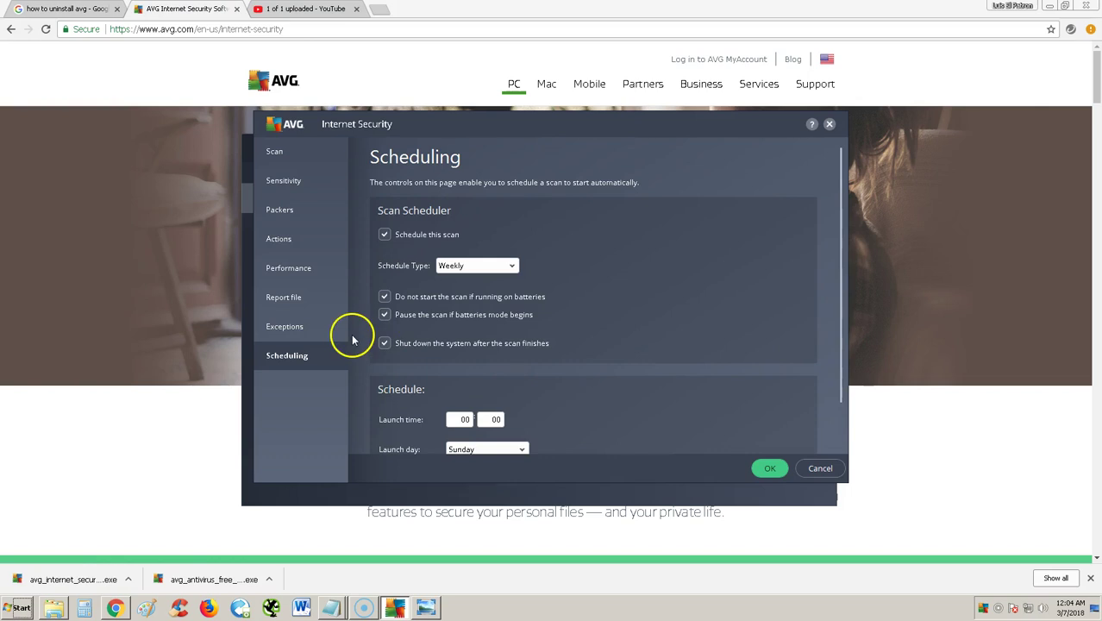
Review the new scan's Exceptions, Report file and Performance settings, including the scan priority scale
click(286, 329)
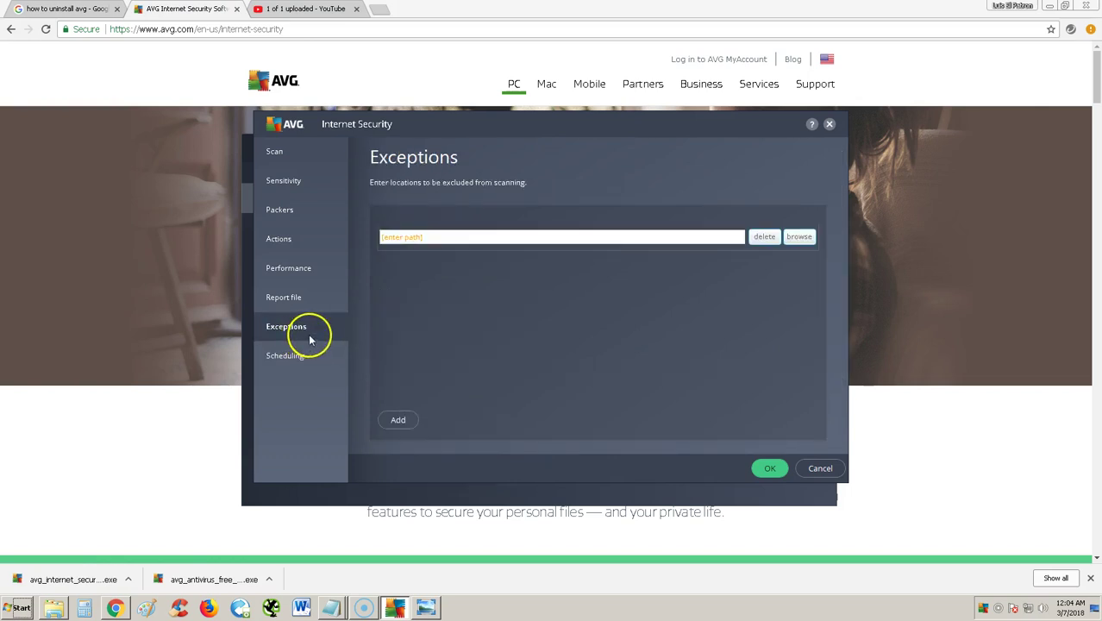
click(286, 296)
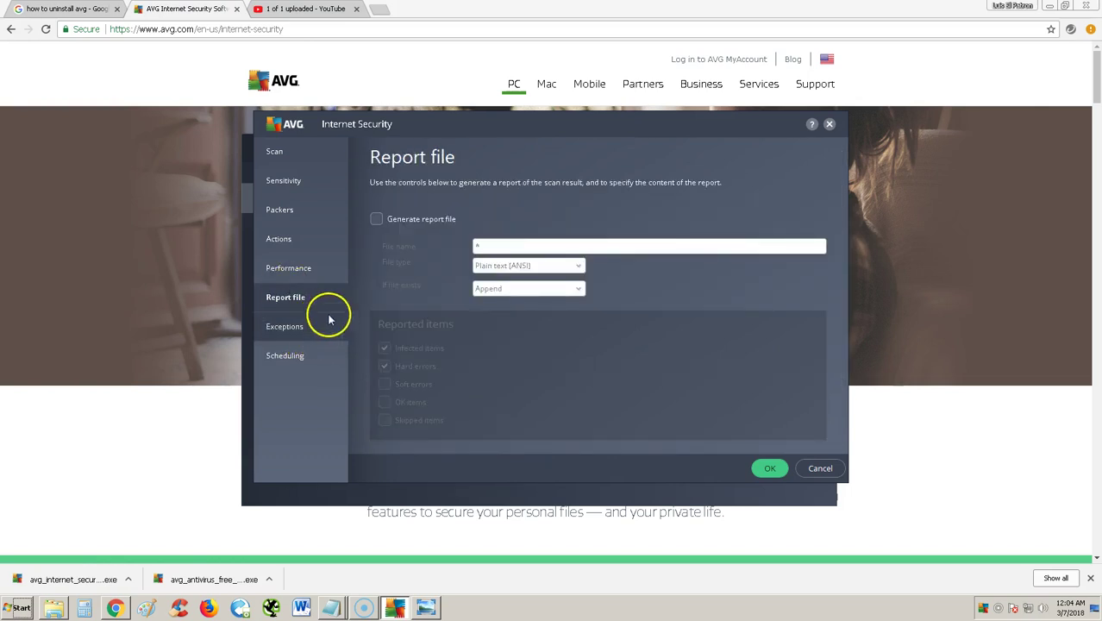
click(297, 271)
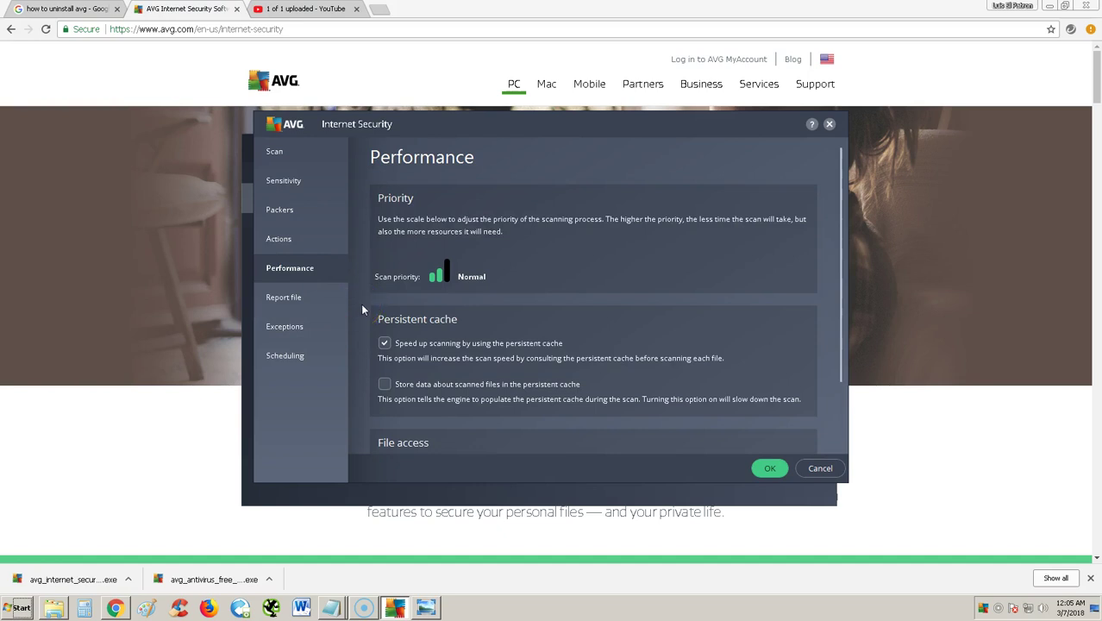
click(443, 273)
click(433, 276)
Review the new scan's Actions, Packers and Sensitivity settings, and leave the scan setup without saving it
click(308, 241)
click(634, 370)
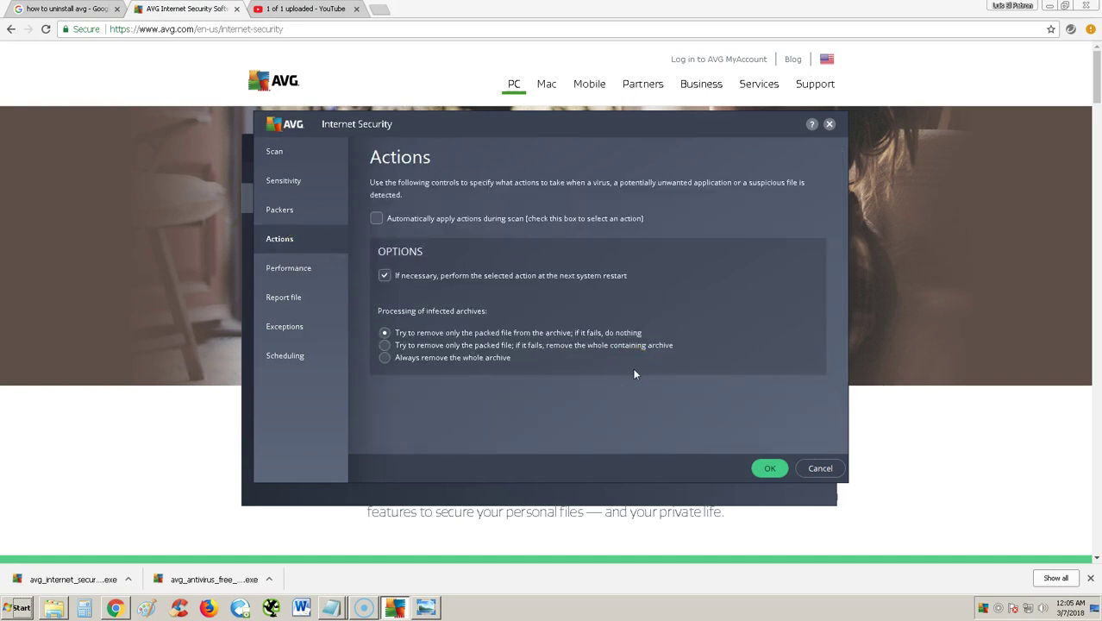
click(295, 212)
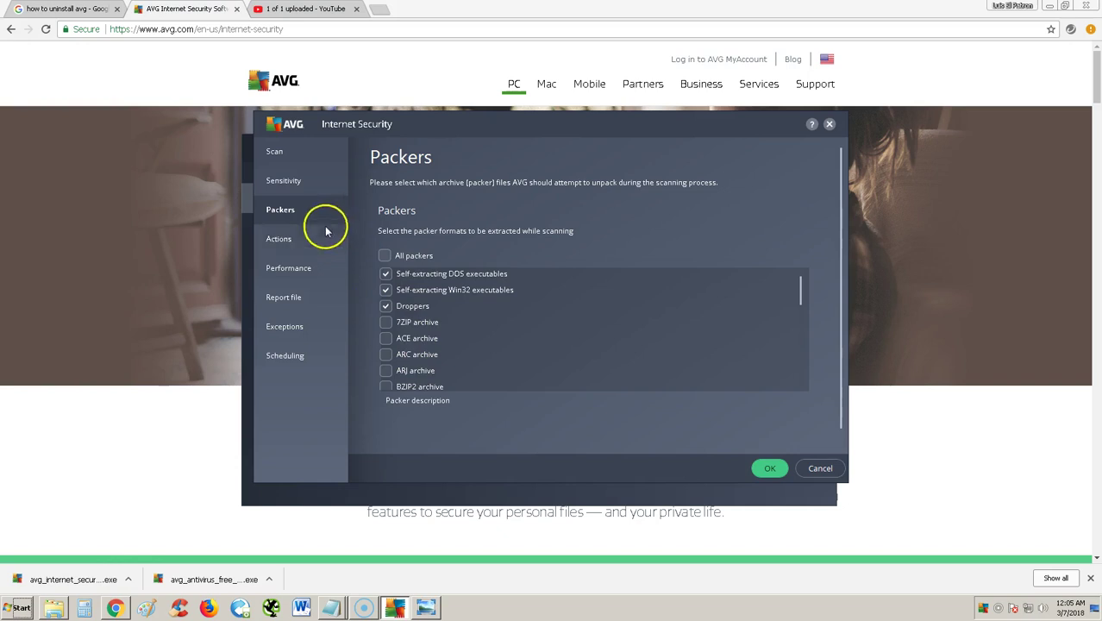
click(306, 182)
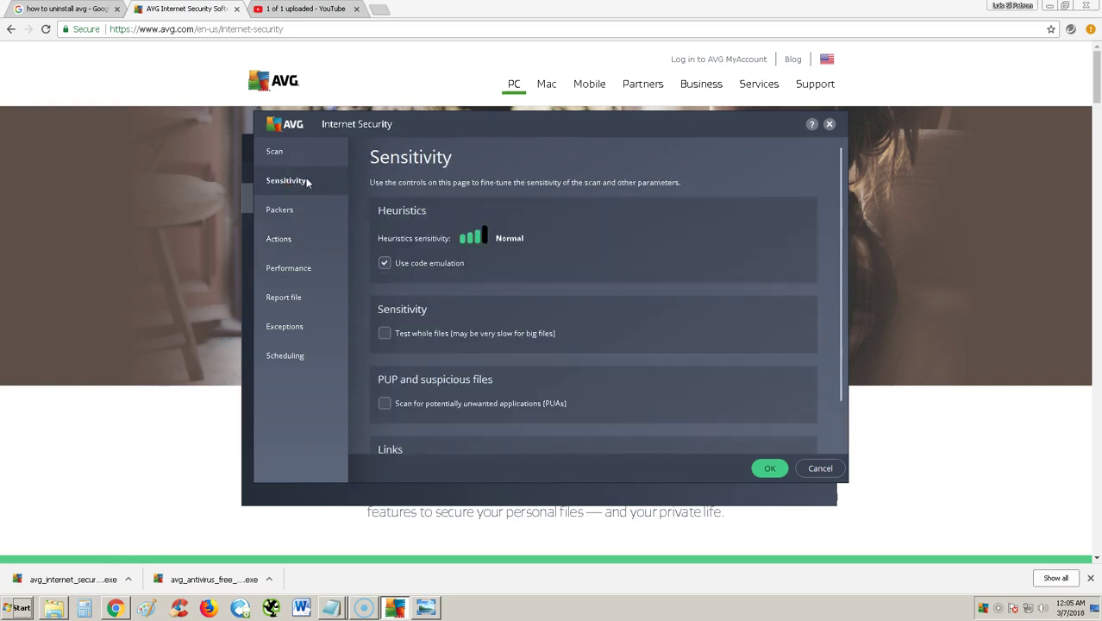
click(379, 222)
click(492, 277)
click(289, 155)
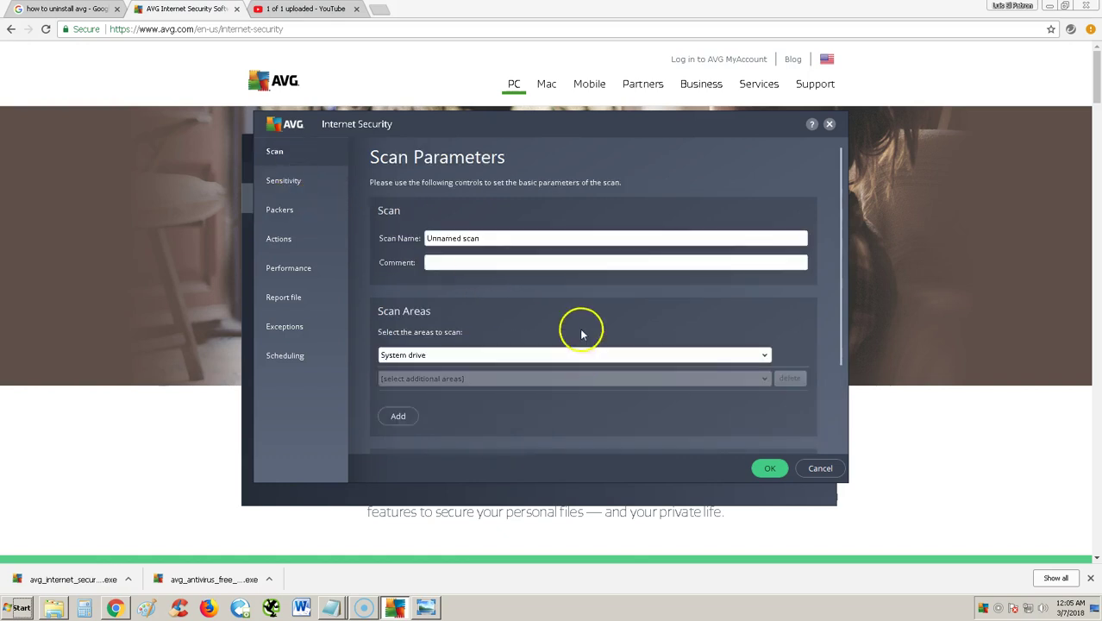
click(828, 471)
click(621, 433)
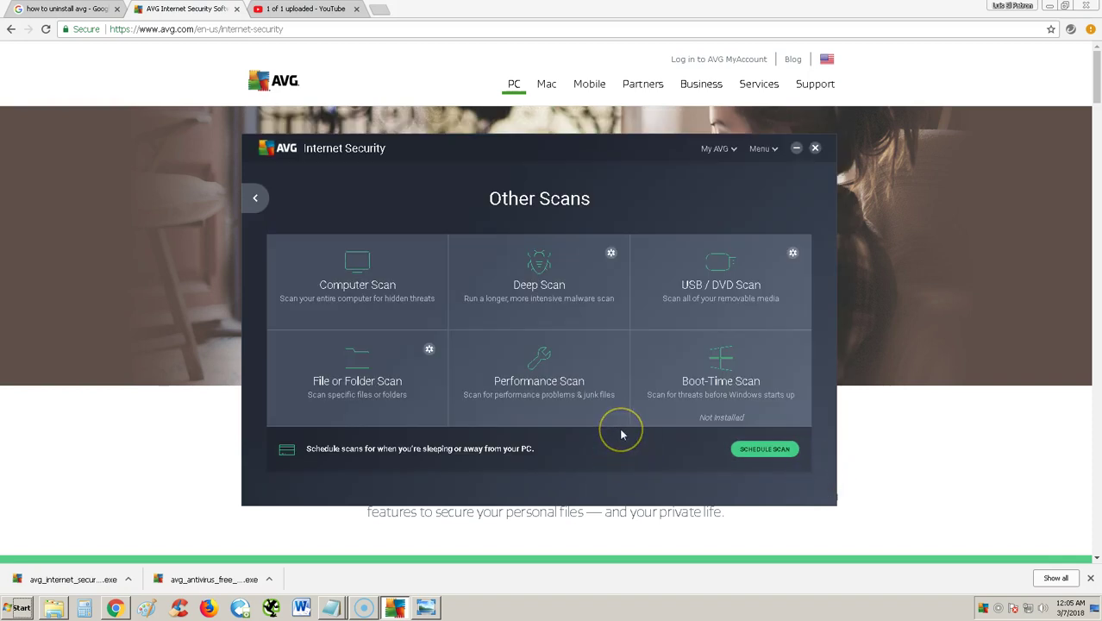
View the Quarantine contents and return to the other scan types
click(774, 151)
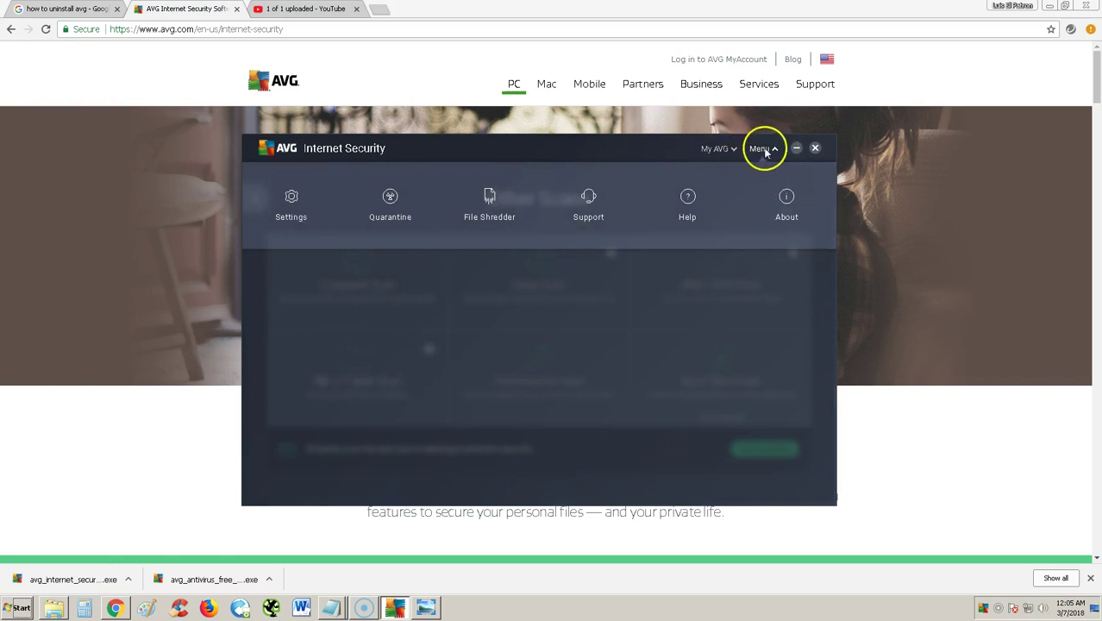
click(377, 208)
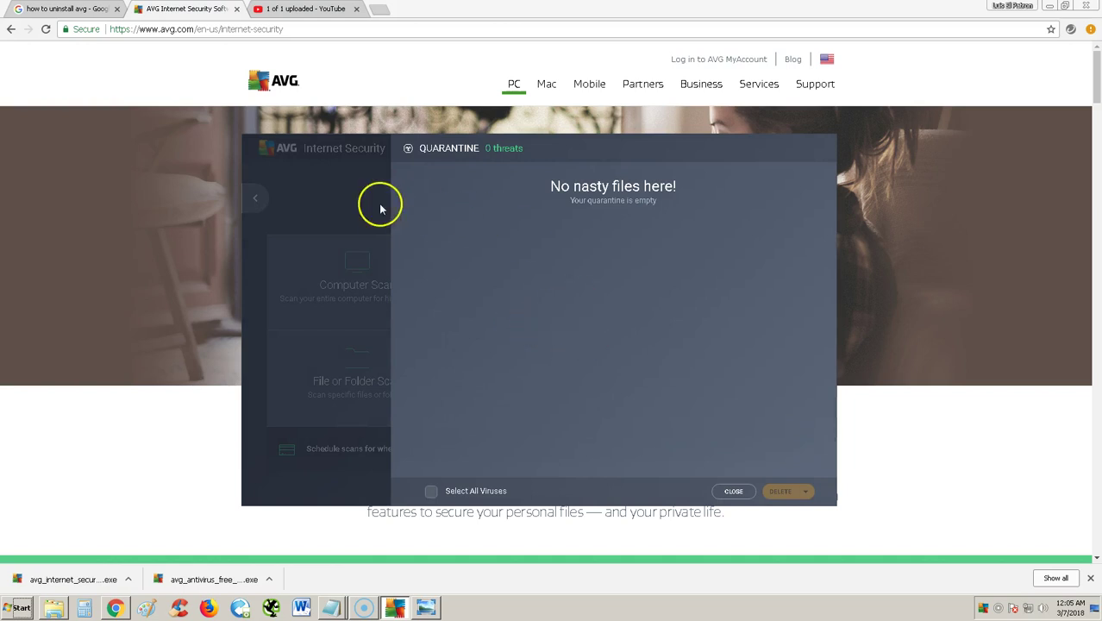
click(377, 204)
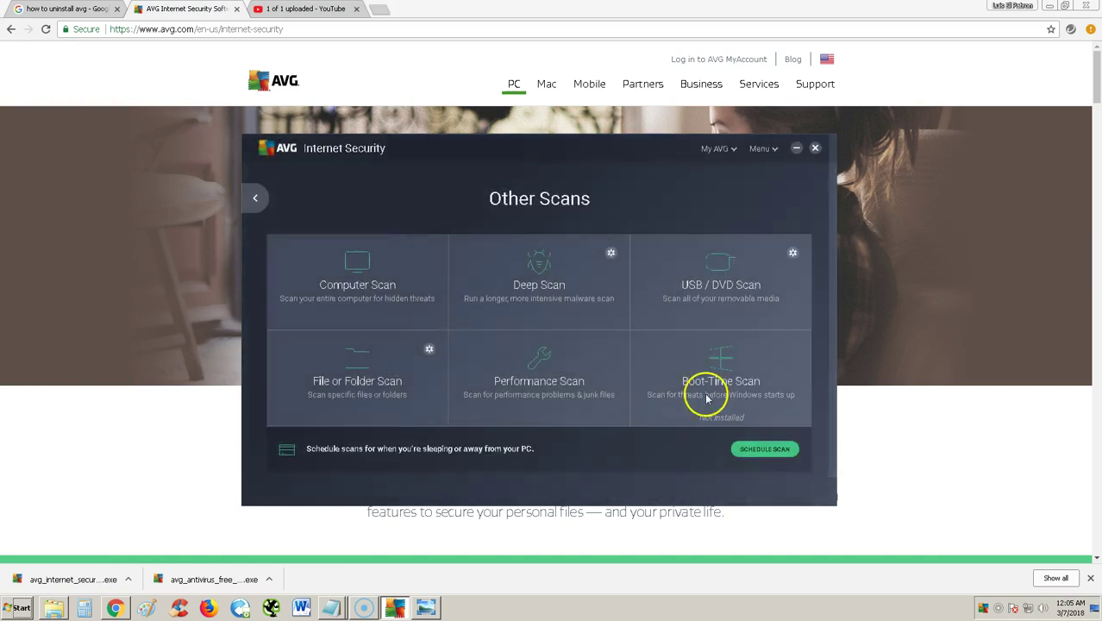
View the File Shredder and its file or folder selection, and leave without selecting anything to shred
click(774, 148)
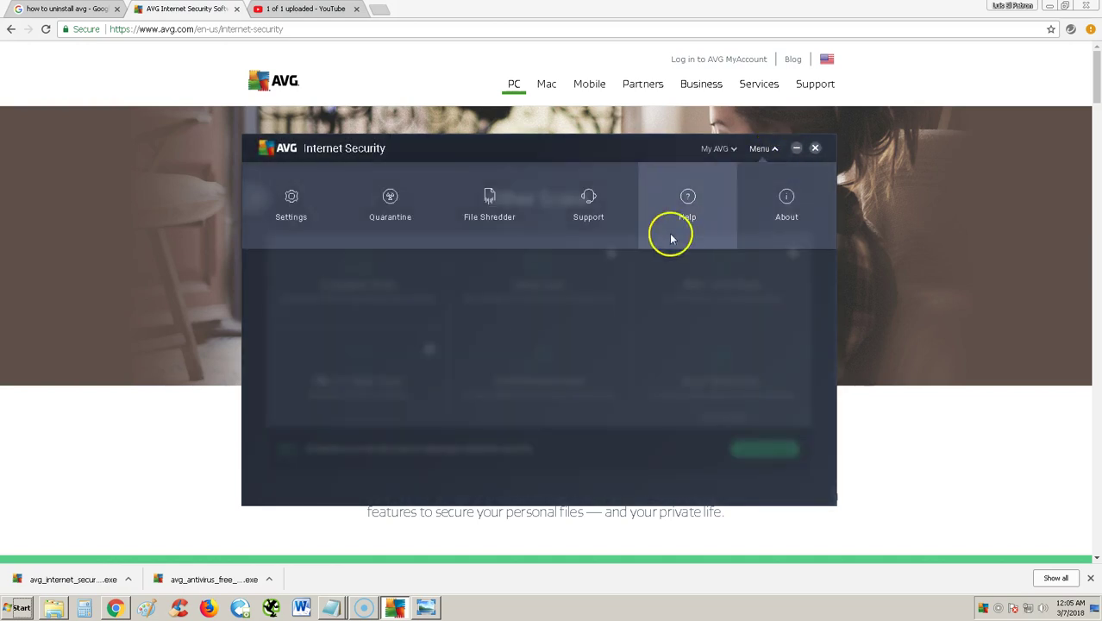
click(494, 219)
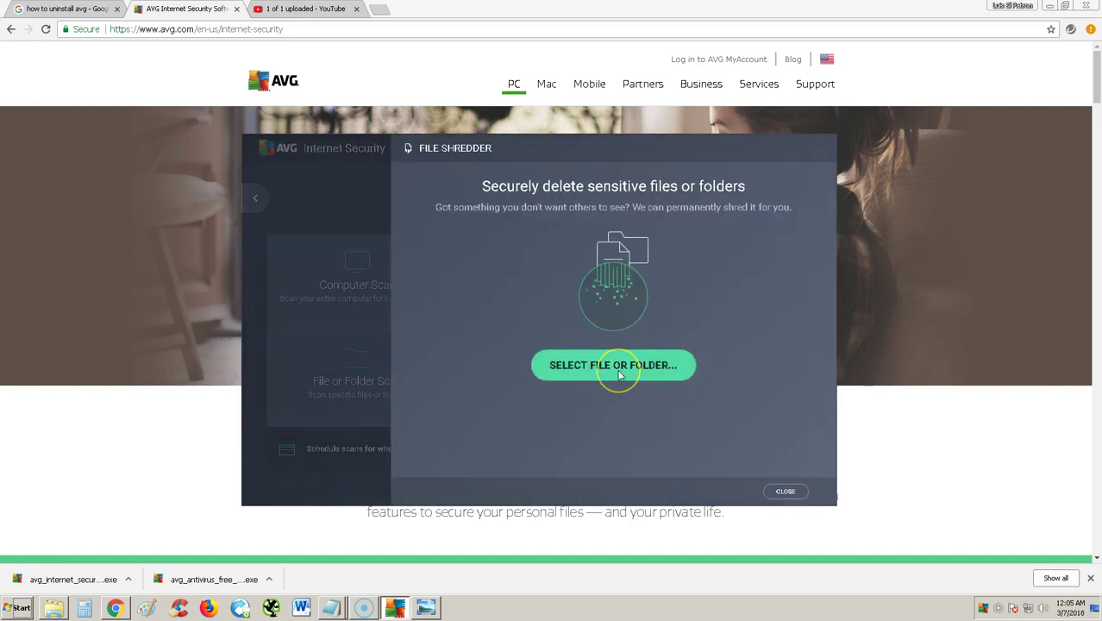
click(675, 396)
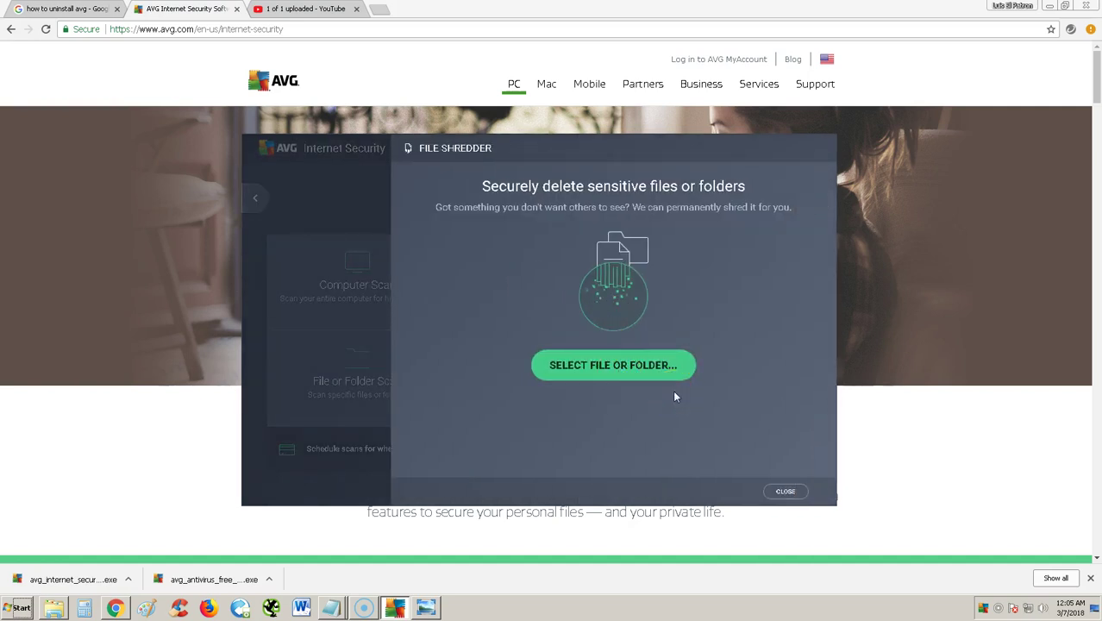
click(627, 370)
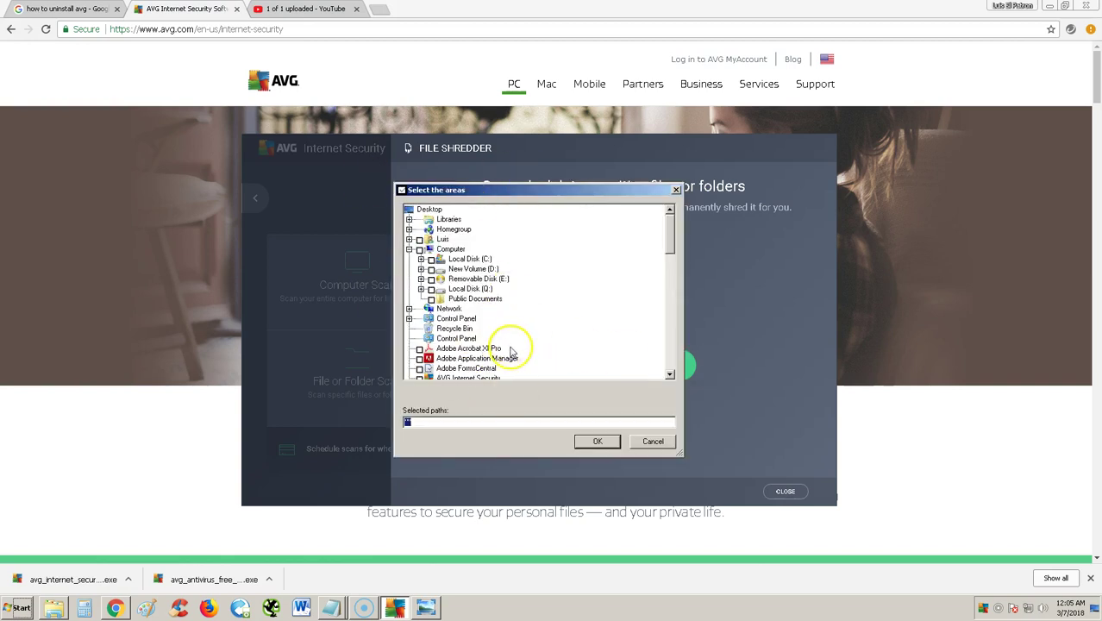
click(651, 441)
click(786, 489)
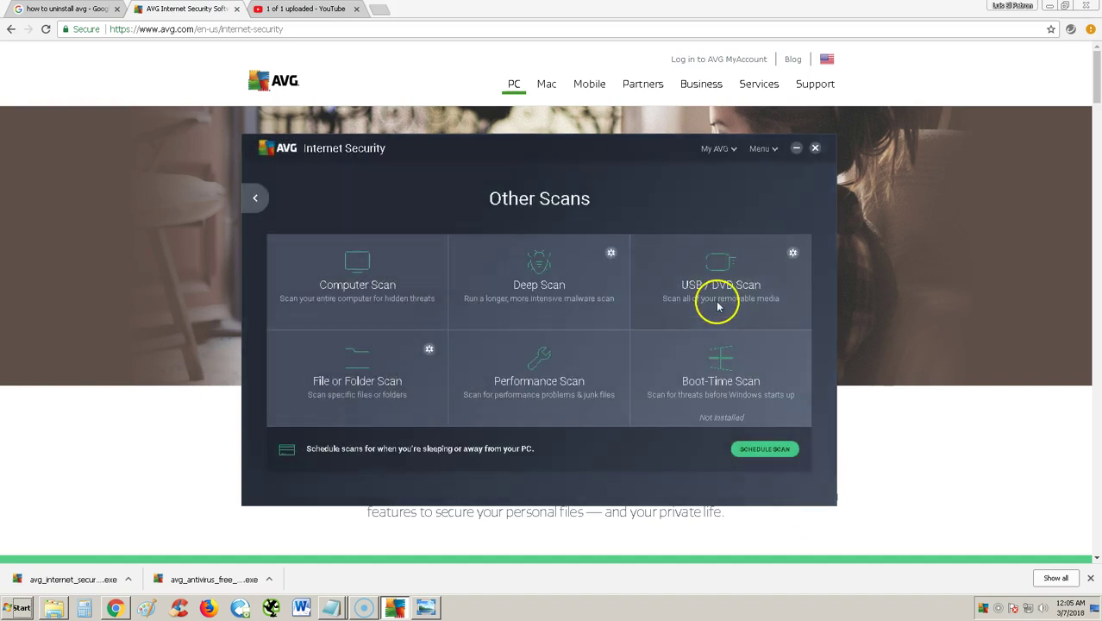
click(765, 147)
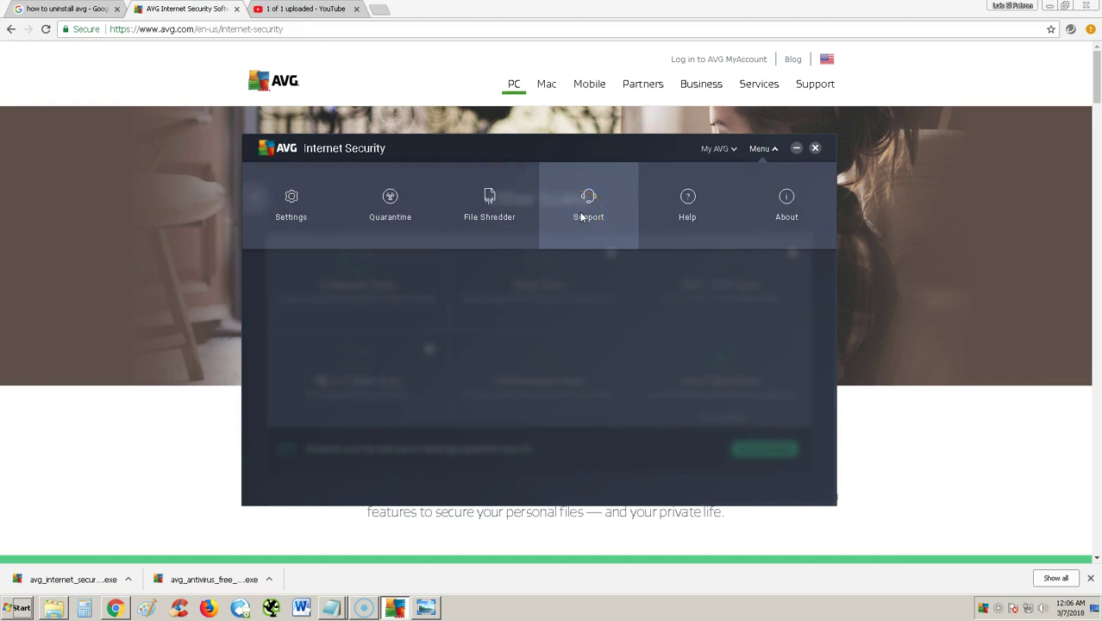
click(681, 345)
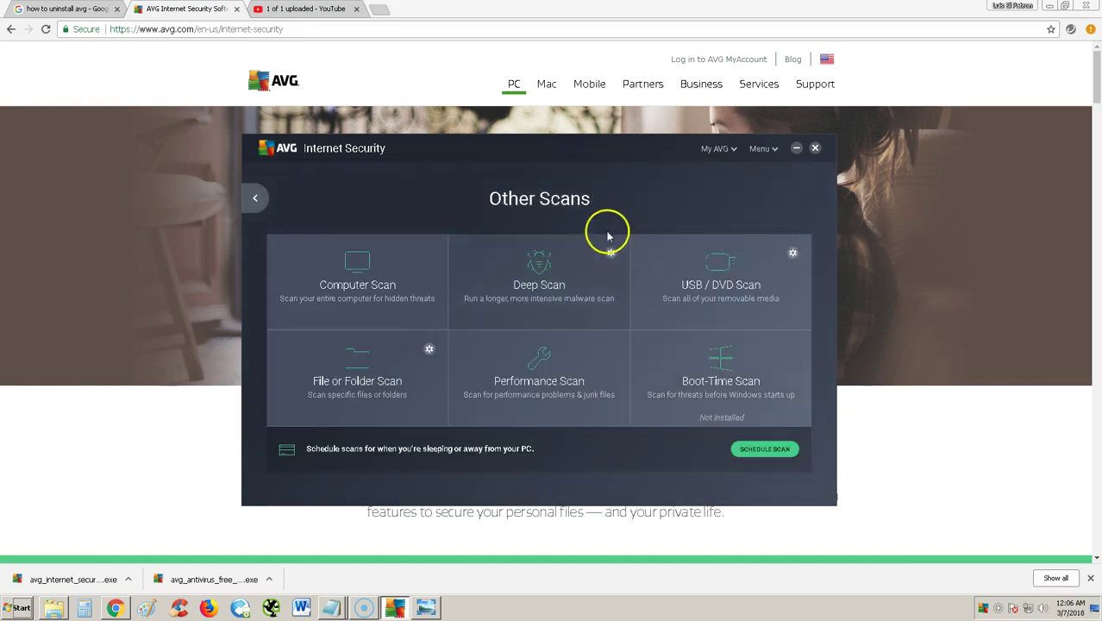